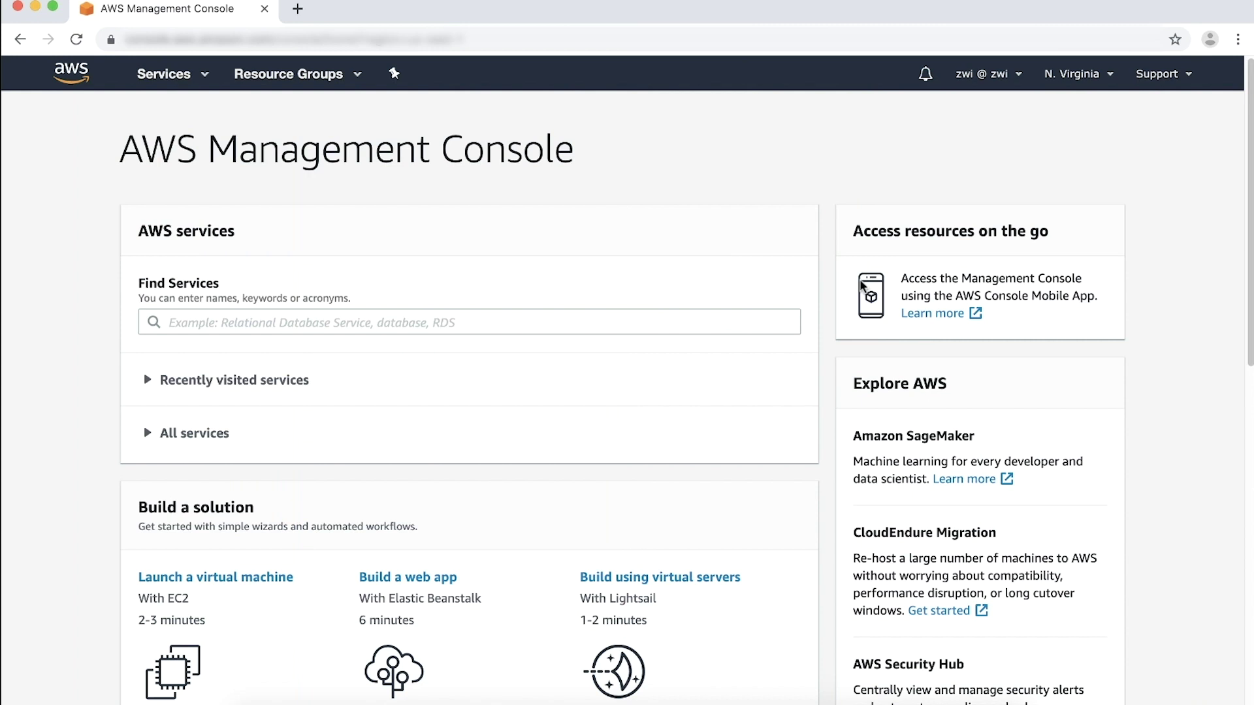
Step: Open EC2 through an 'ec2' search, review the running Windows2016 instance, then go to Snapshots
left_click(550, 327)
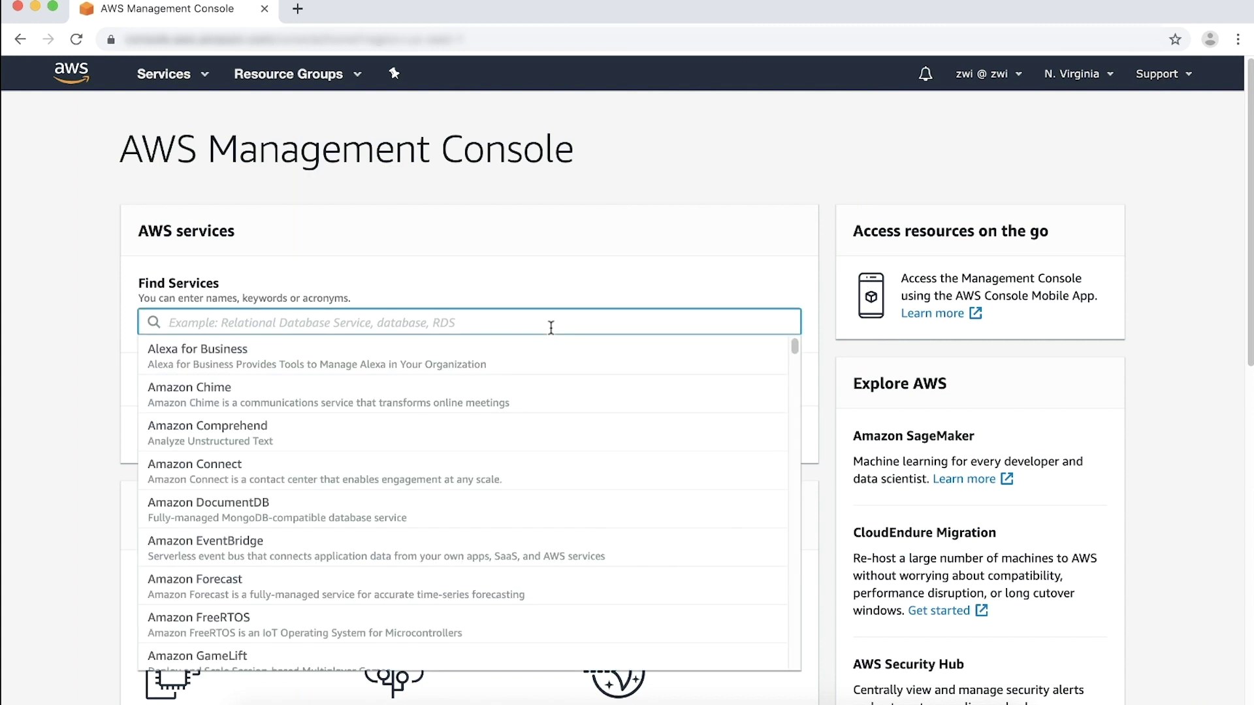
type("ec2")
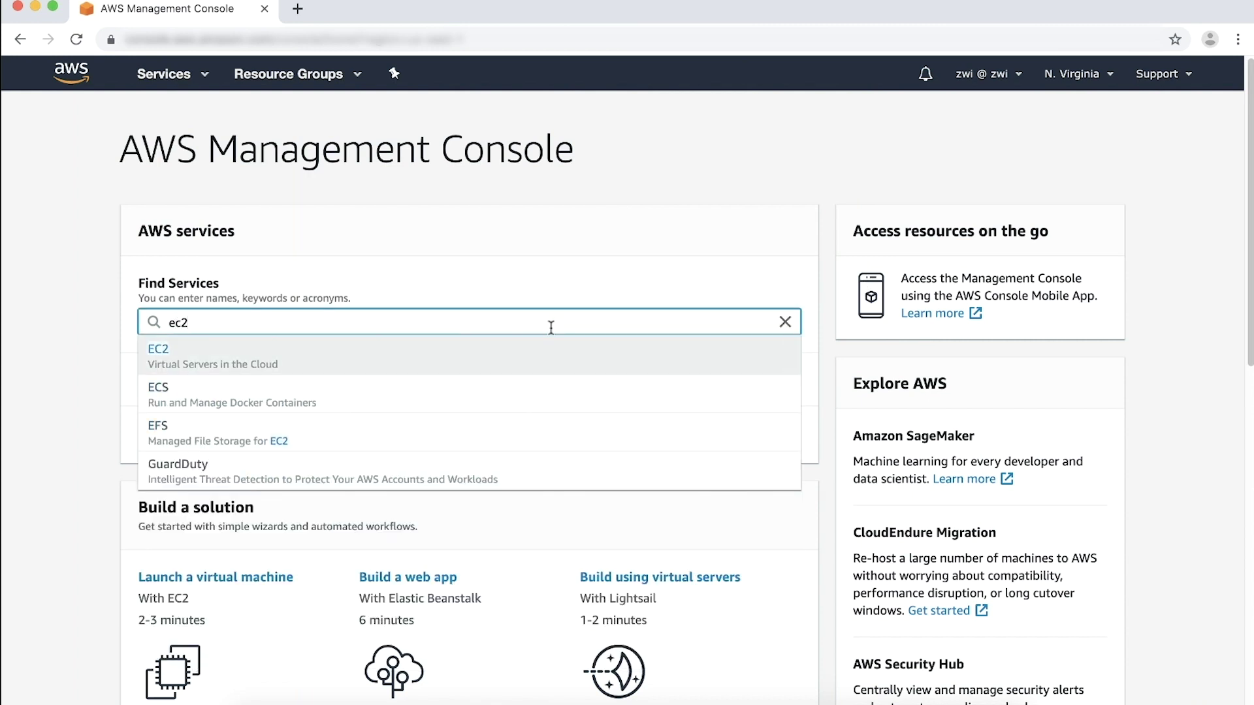
key("Return")
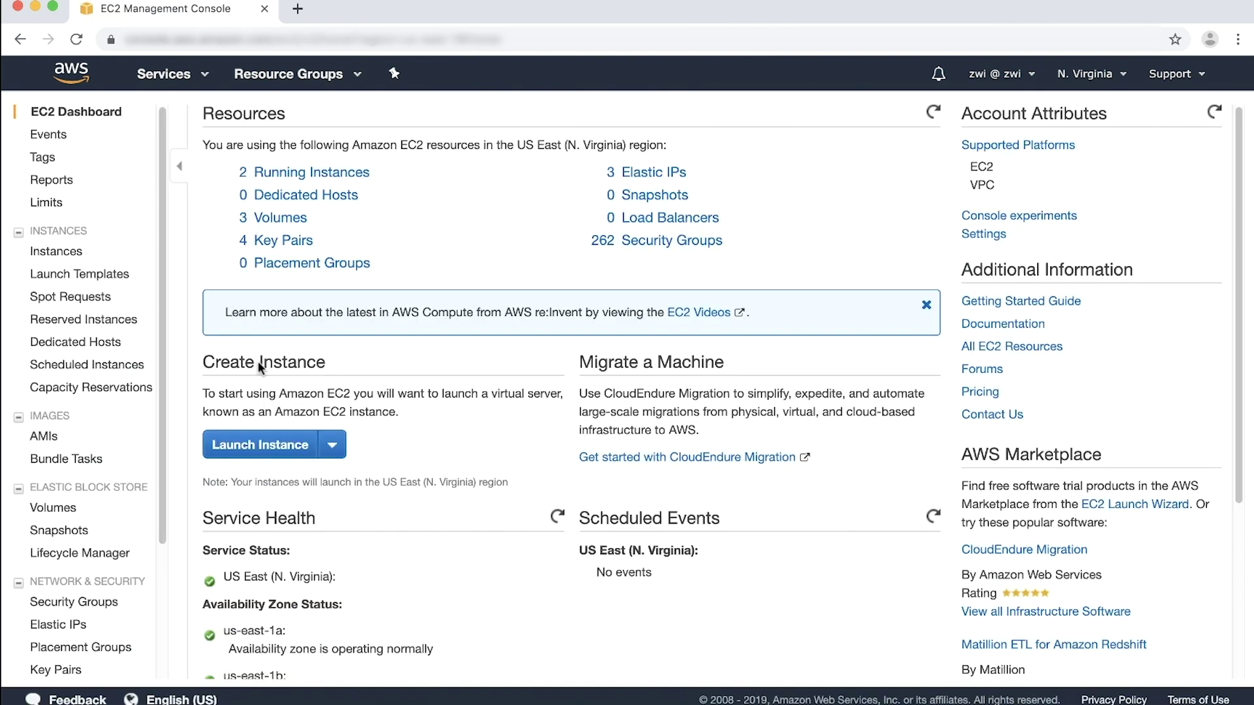
left_click(347, 180)
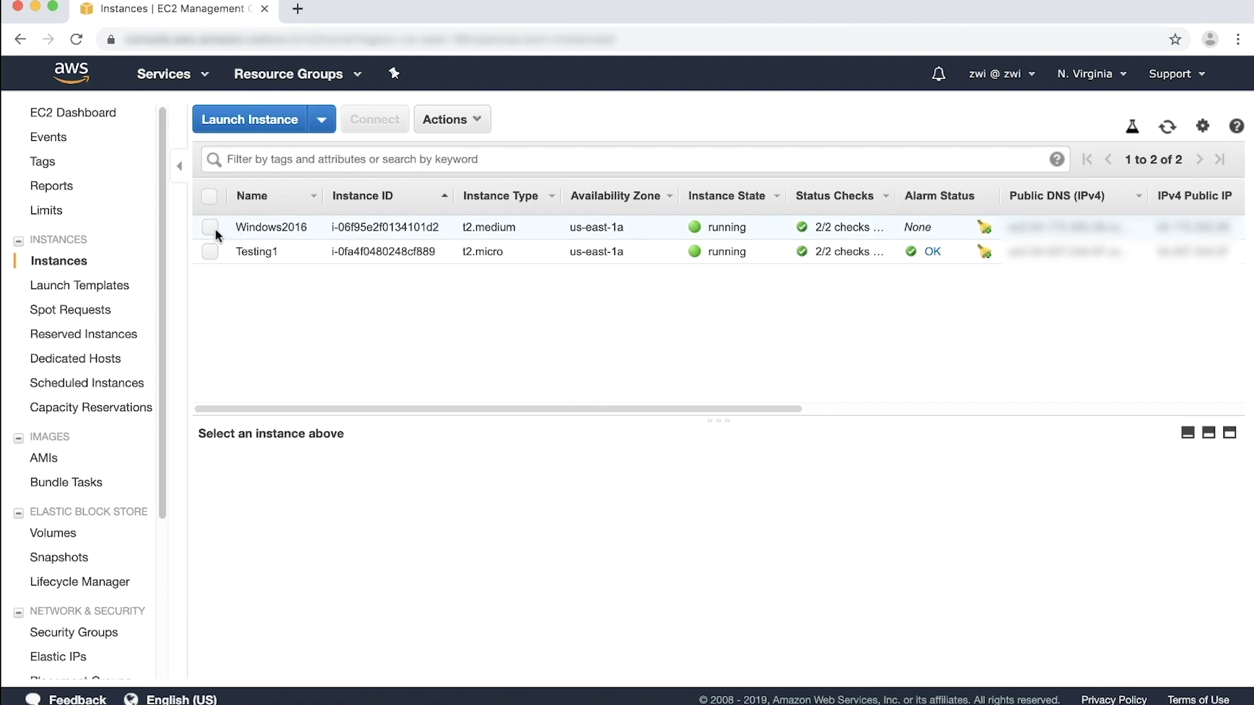
left_click(210, 227)
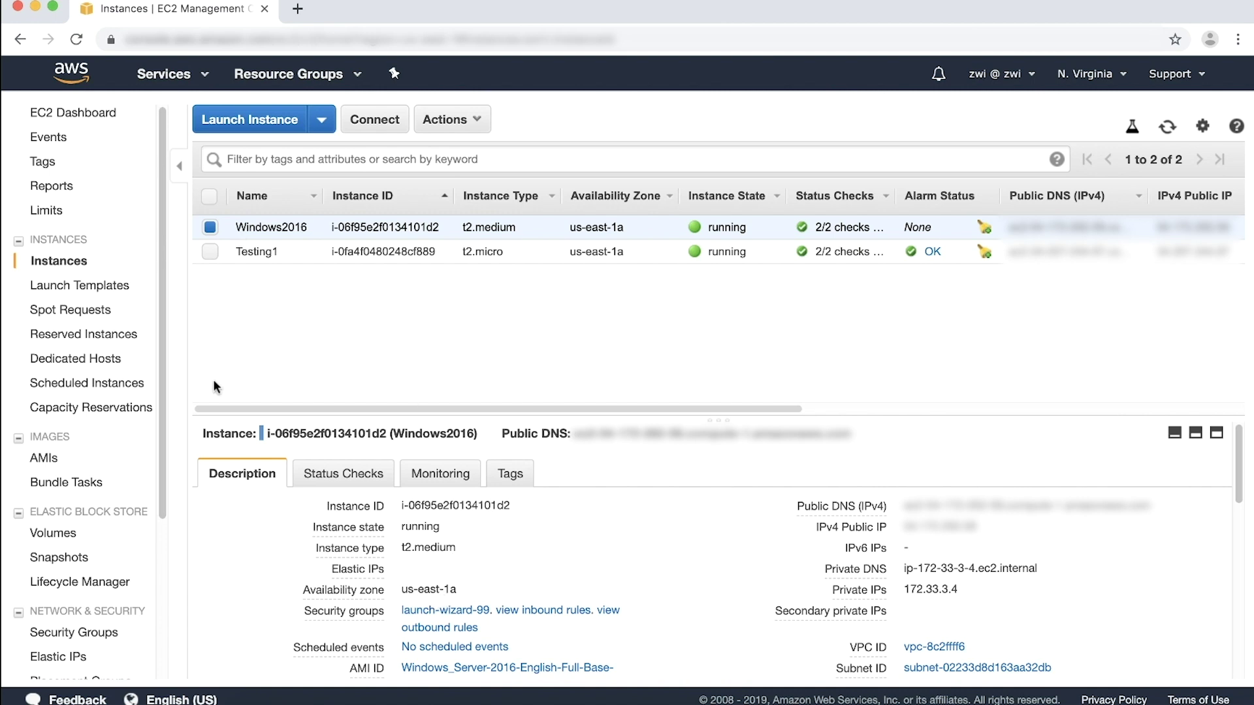
scroll(168, 528, "down", 5)
scroll(162, 584, "up", 1)
left_click(72, 392)
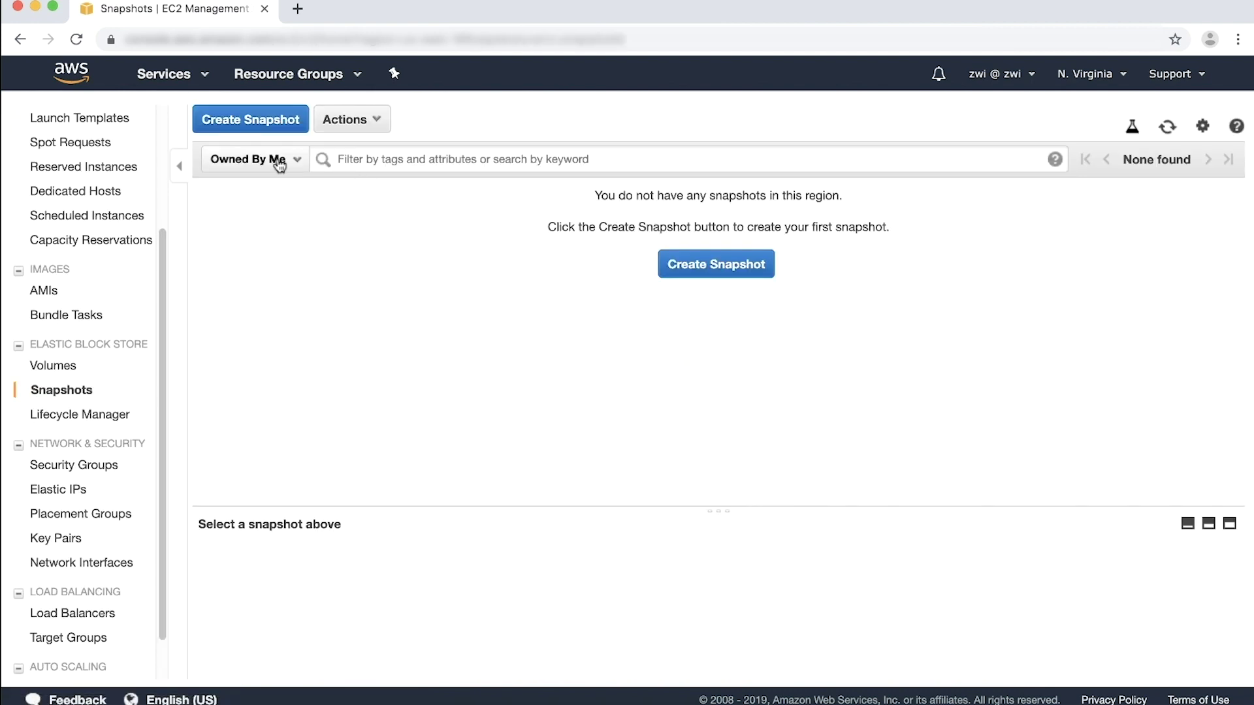
Step: Filter public snapshots by 'windows 2016' and select snap-22da283e (English Installation Media)
left_click(278, 160)
left_click(271, 203)
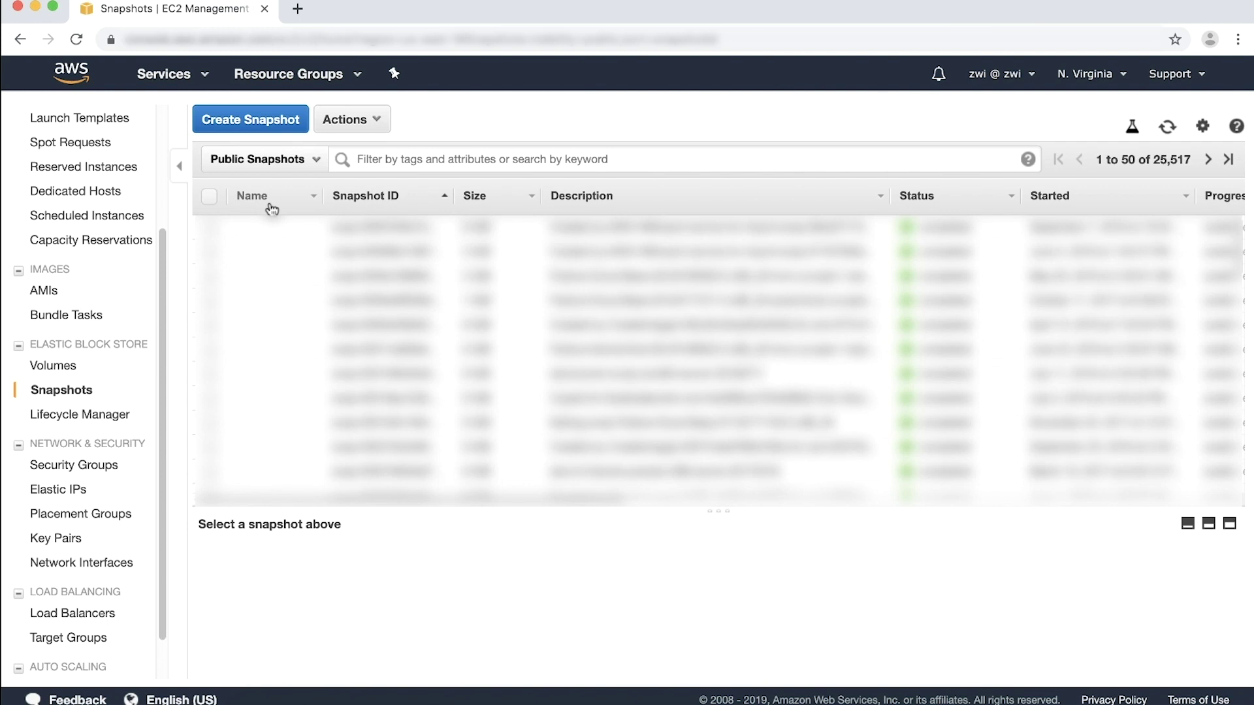
left_click(409, 157)
type("windows 2016")
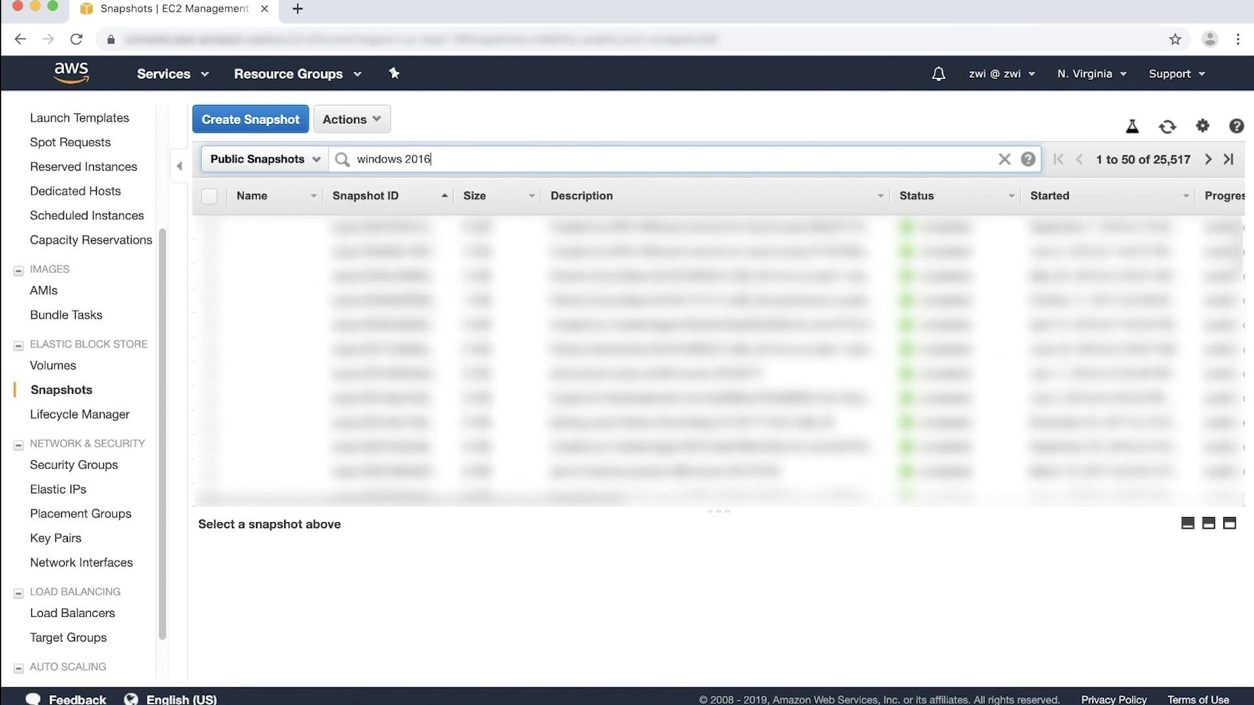
key("Return")
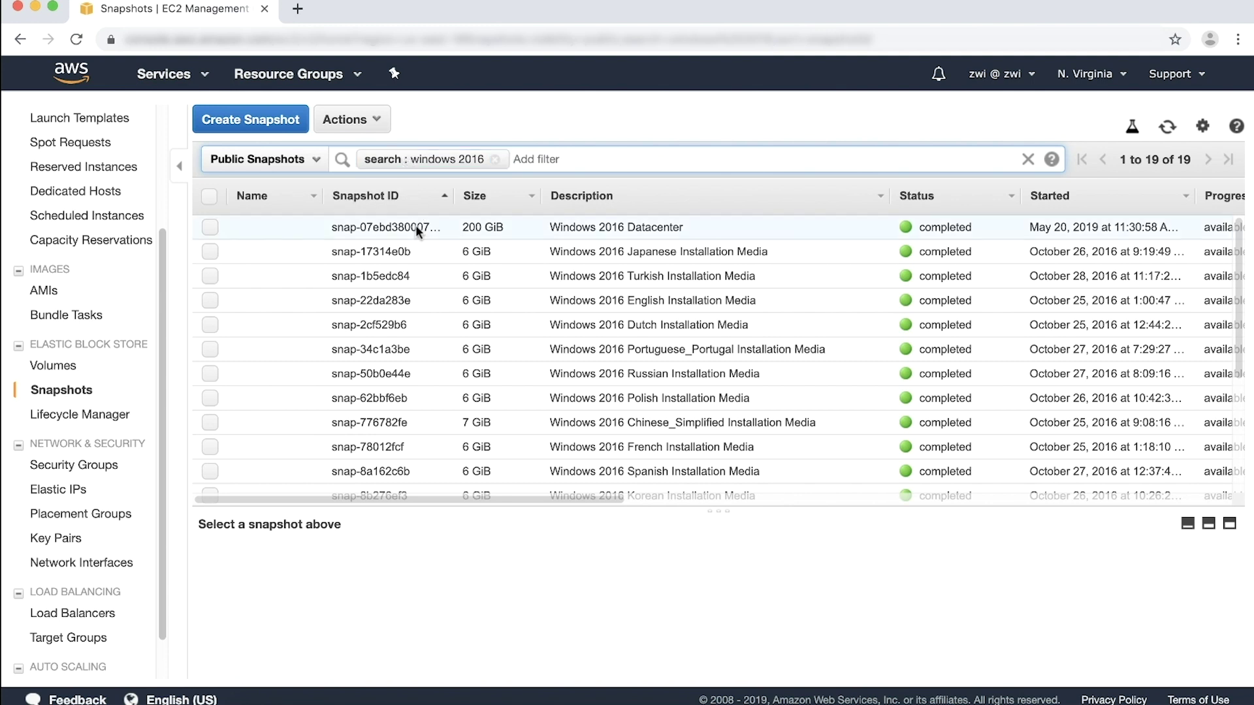
left_click(210, 300)
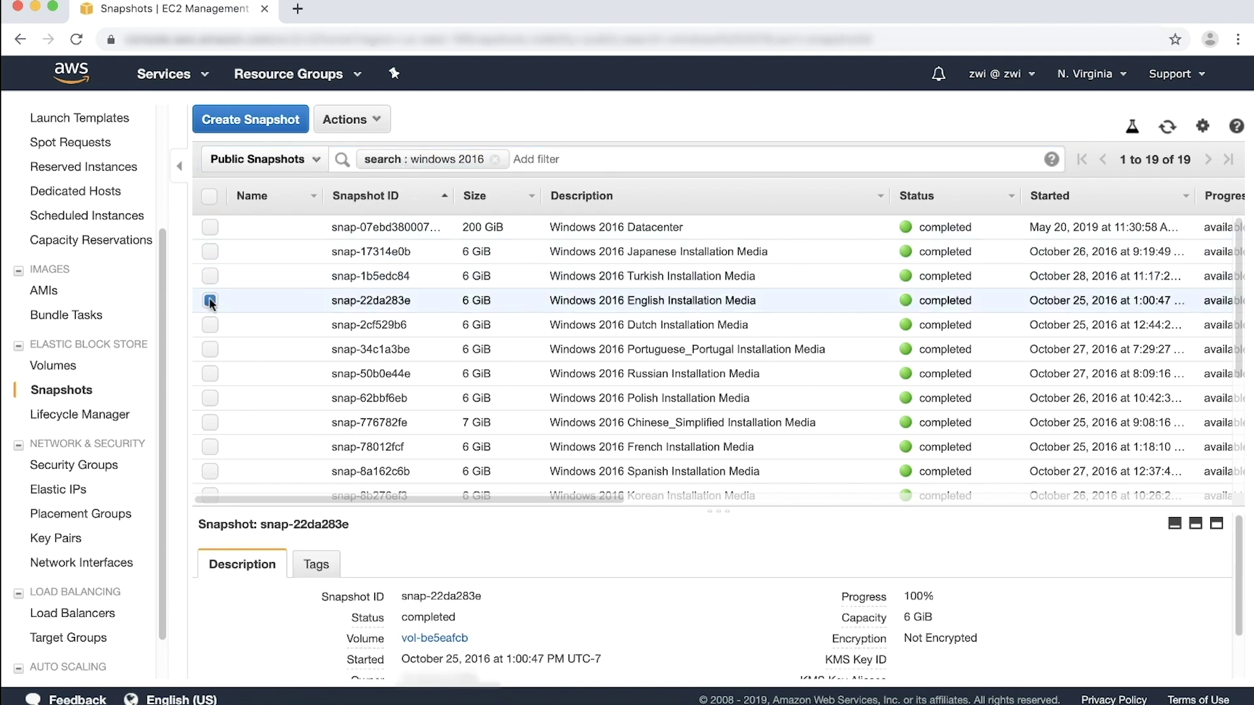
left_click(379, 119)
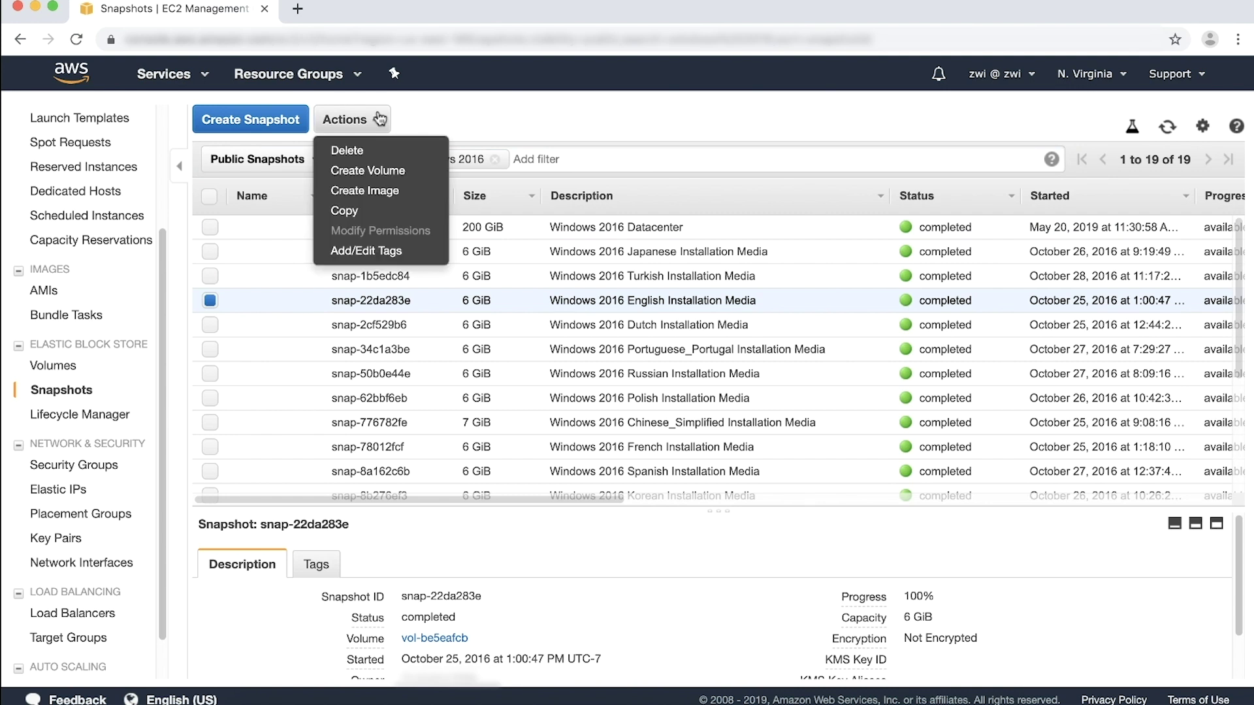
Step: Create a 6 GiB volume from snap-22da283e and open it in the volumes list
left_click(375, 171)
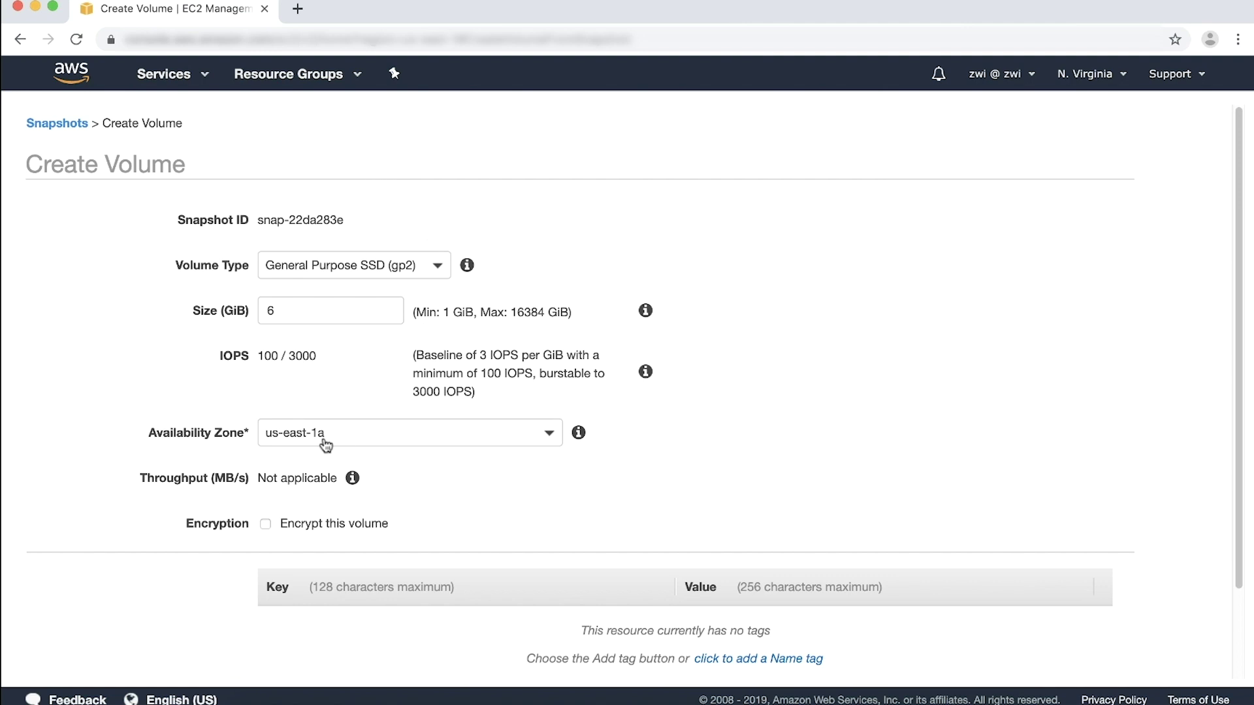
scroll(798, 441, "down", 2)
scroll(797, 441, "down", 3)
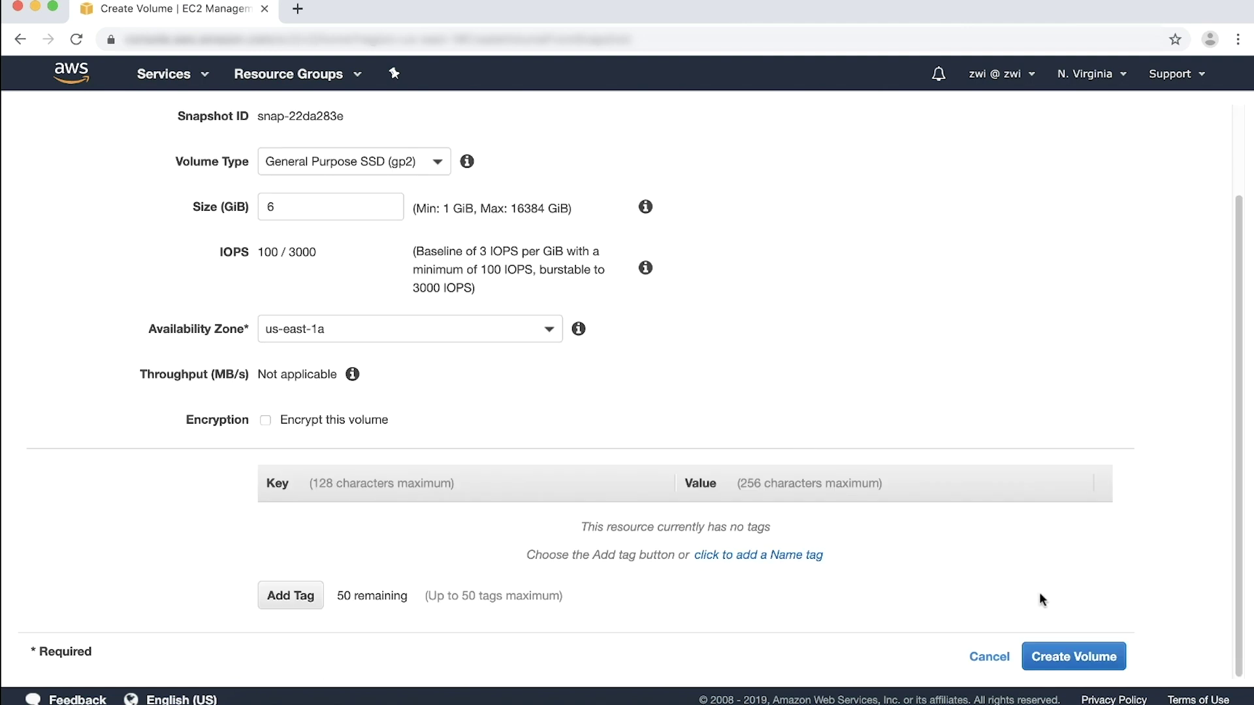
left_click(1064, 656)
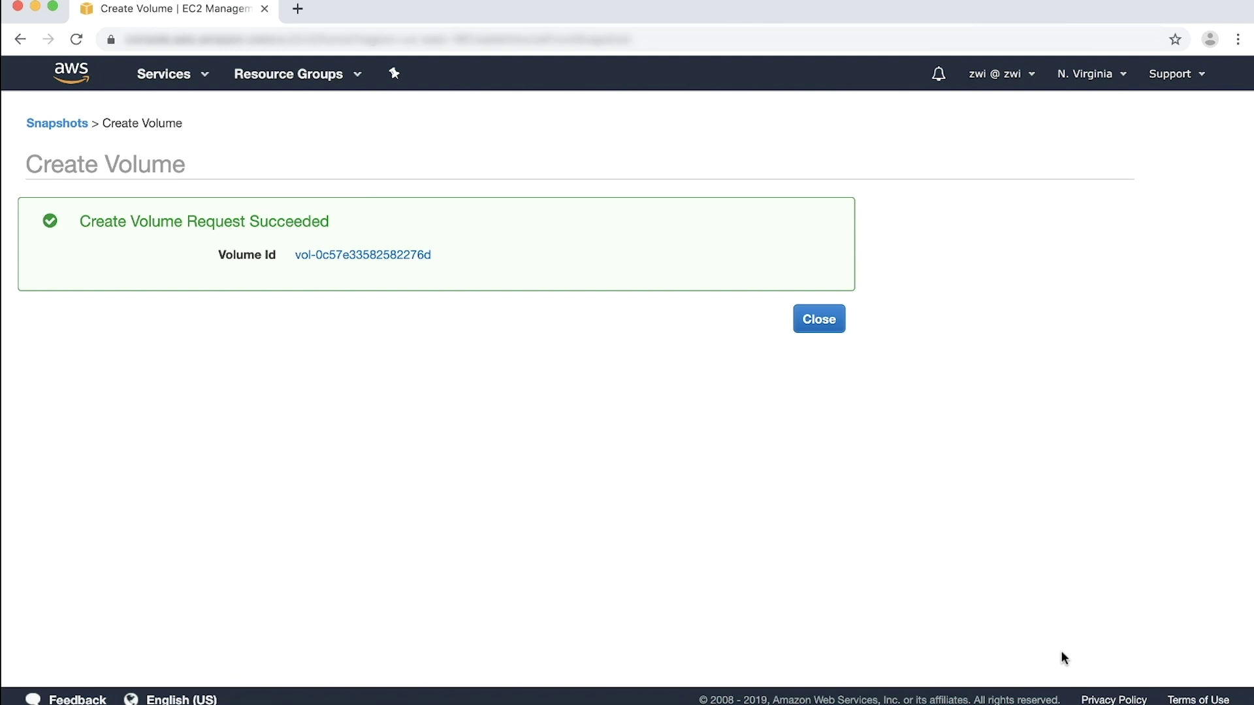
left_click(409, 255)
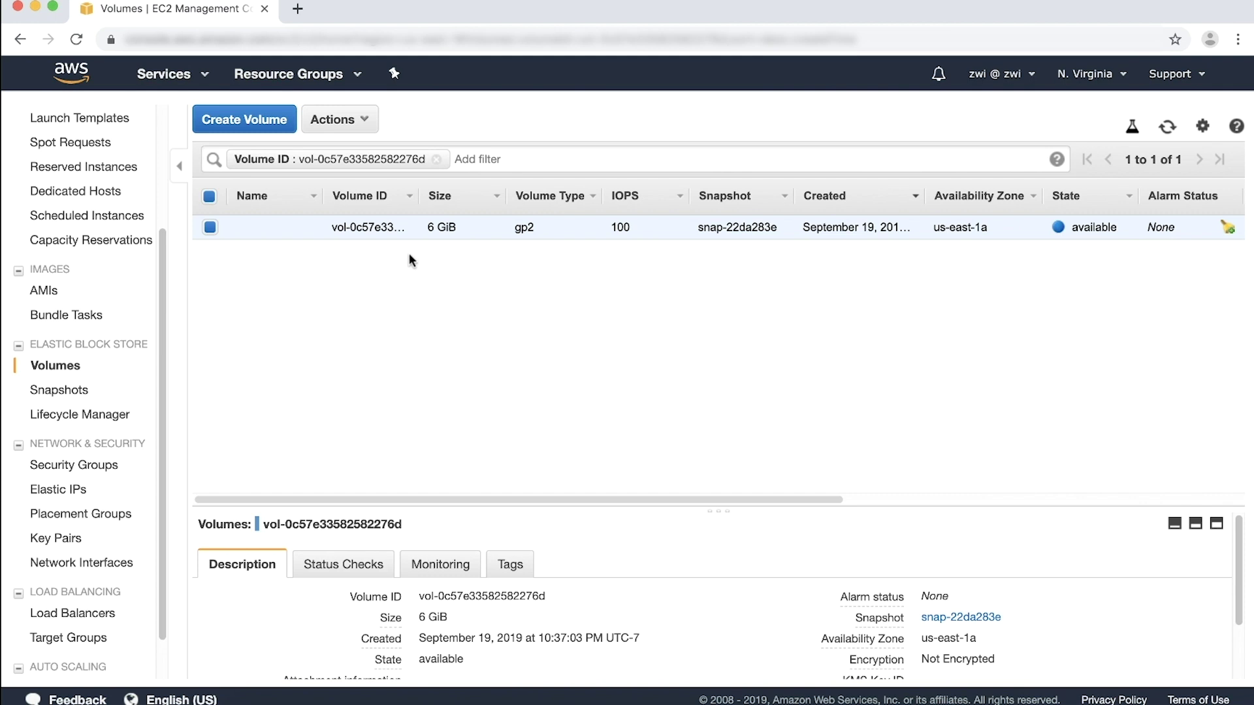
Step: Attach the new volume to the Windows2016 instance as xvdf
left_click(362, 119)
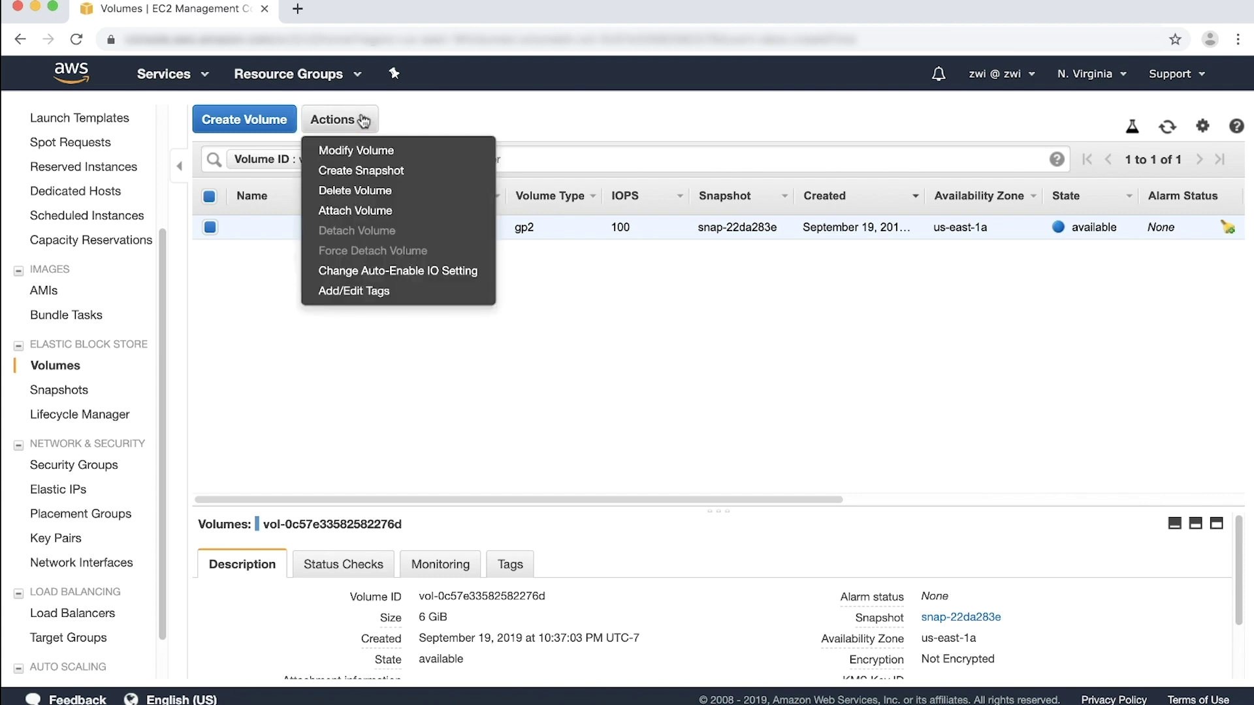
left_click(361, 211)
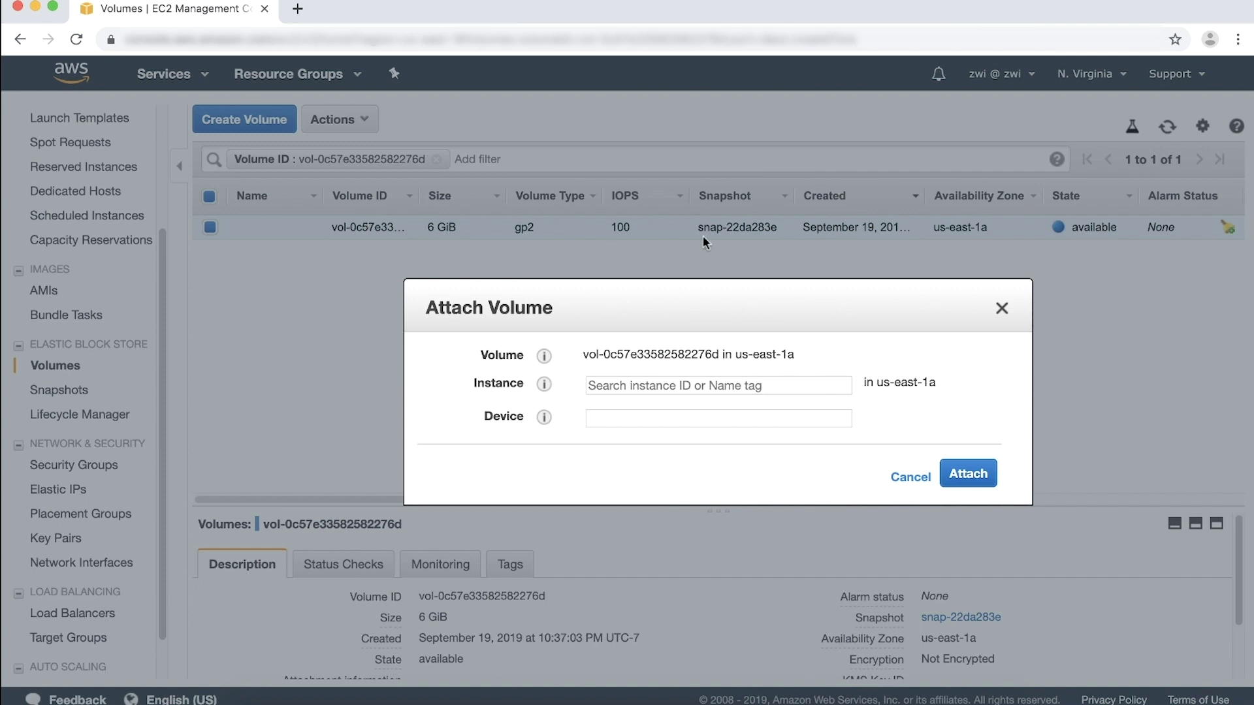
left_click(795, 384)
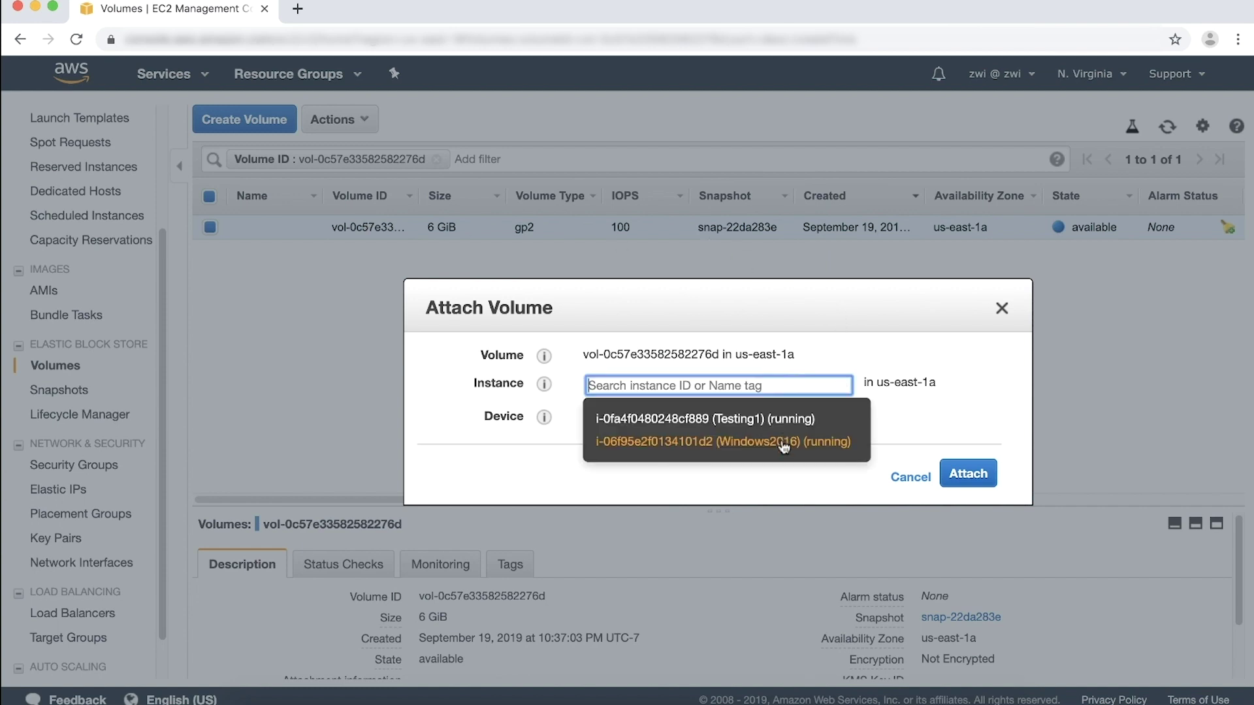
left_click(783, 442)
left_click(964, 492)
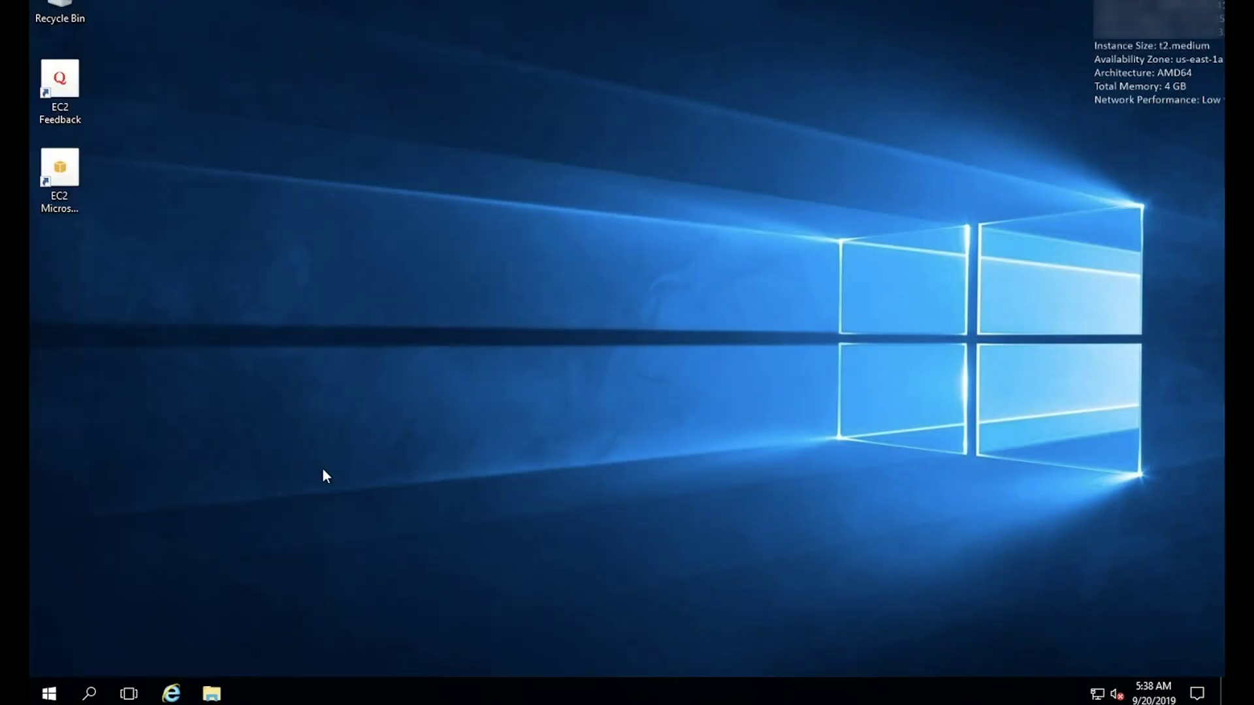
Step: Set Disk 1 online in Disk Management so This PC shows the Windows (D:) drive
key("super+e")
left_click(253, 283)
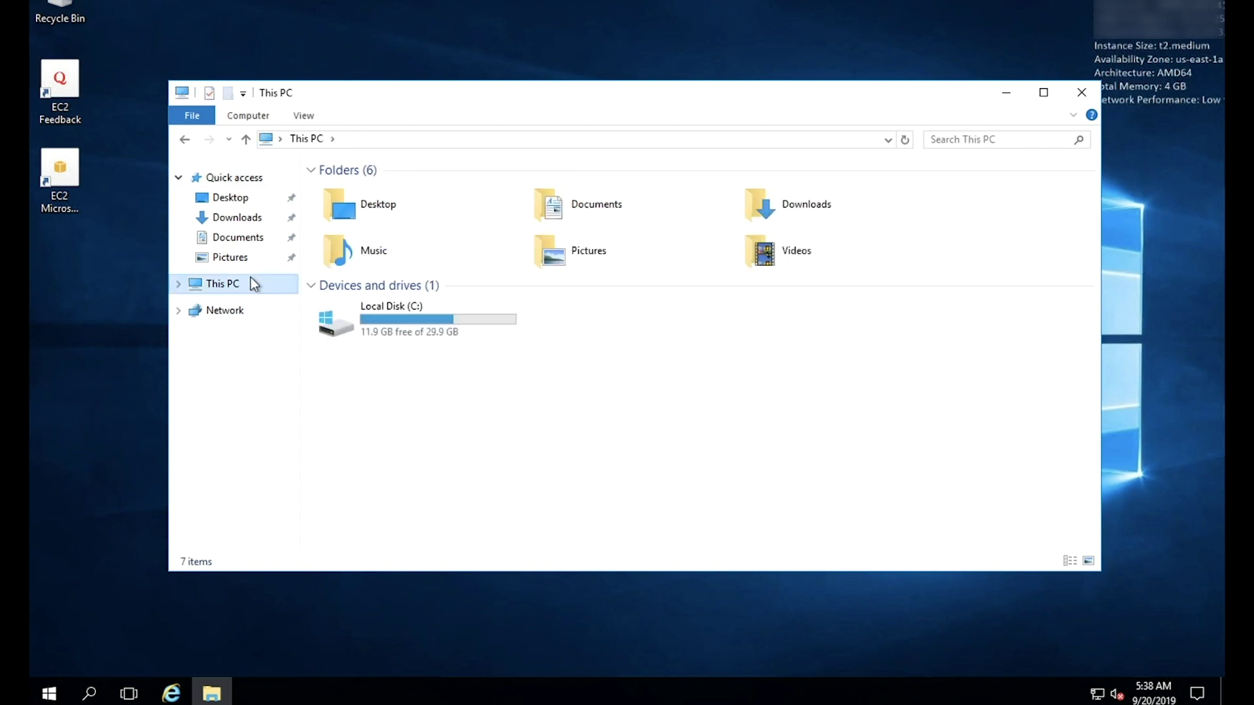
right_click(51, 693)
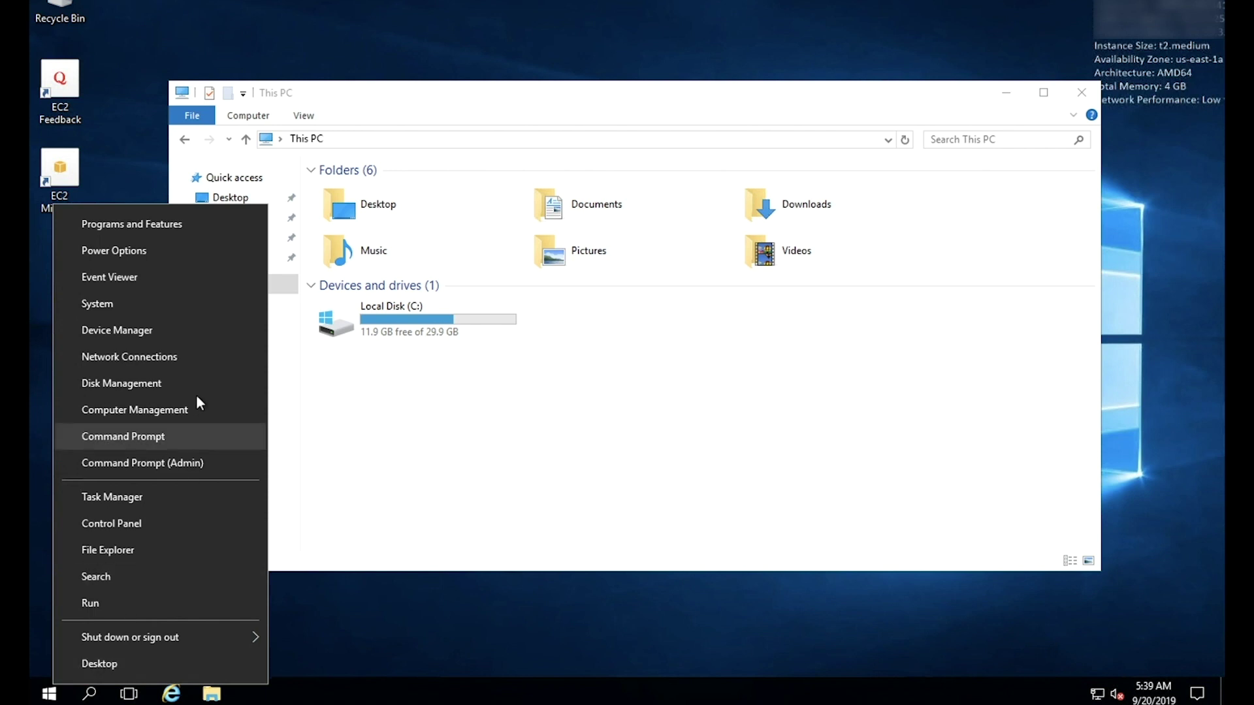
left_click(175, 385)
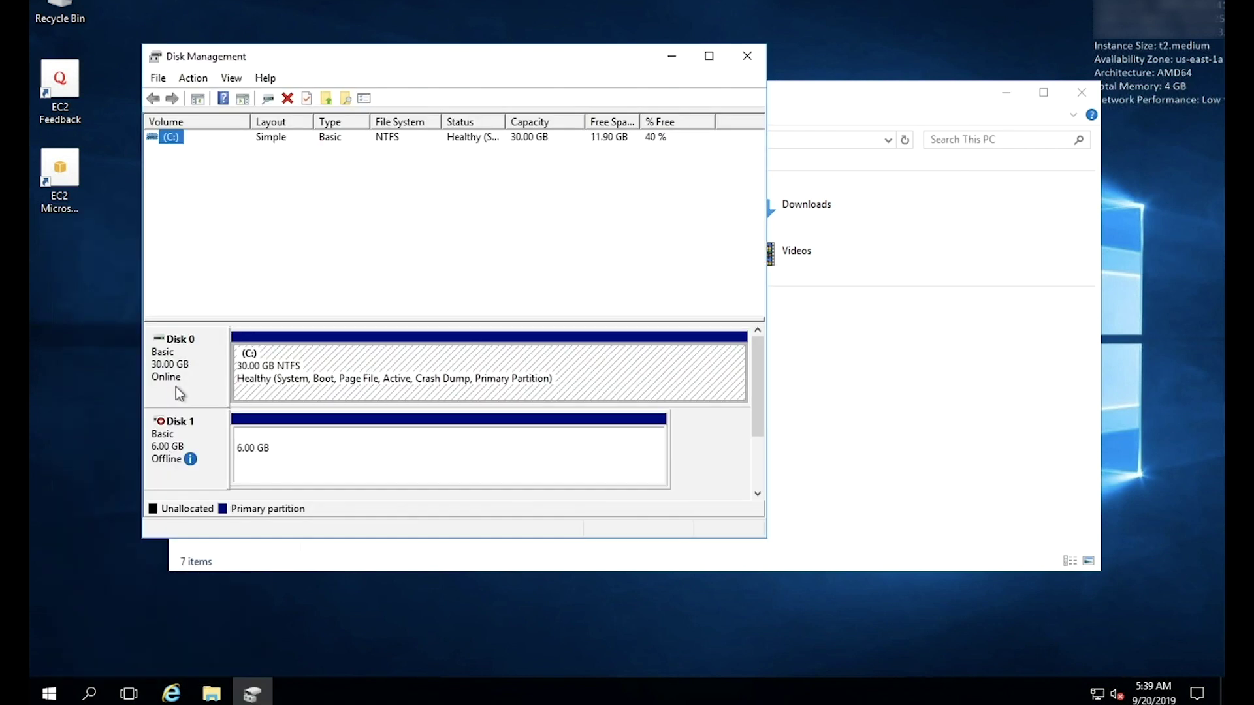
right_click(193, 439)
left_click(206, 444)
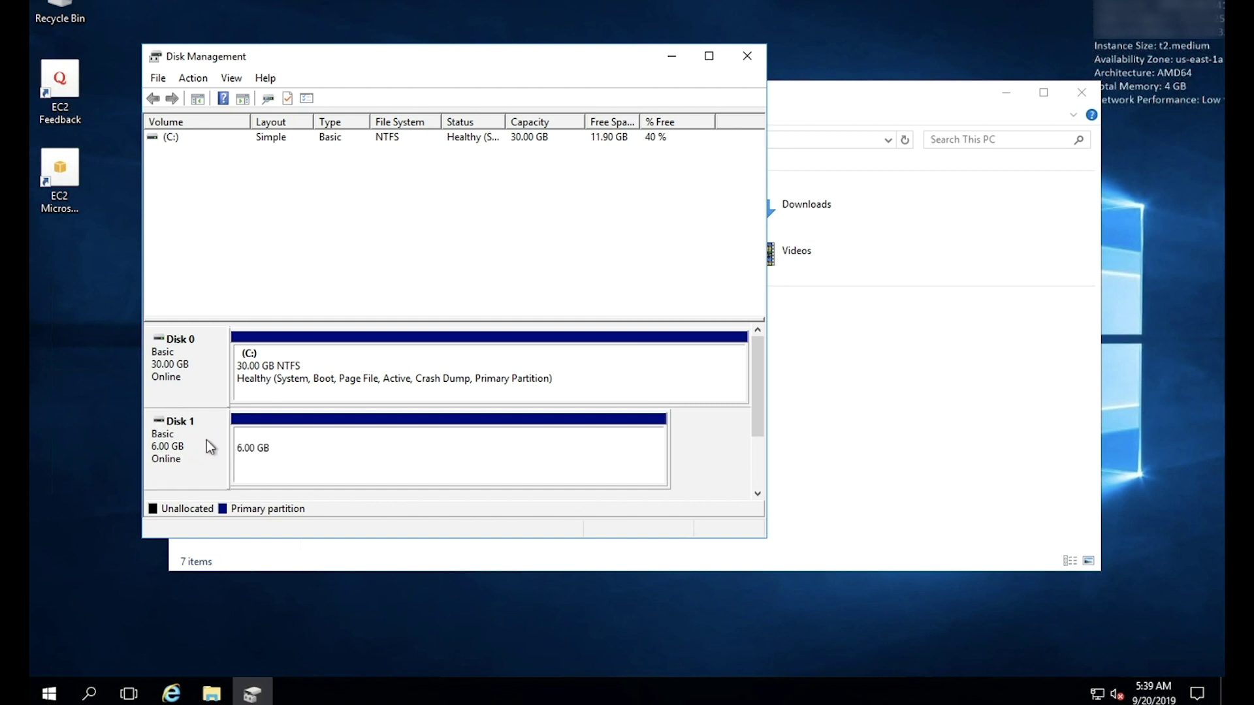
left_click(902, 457)
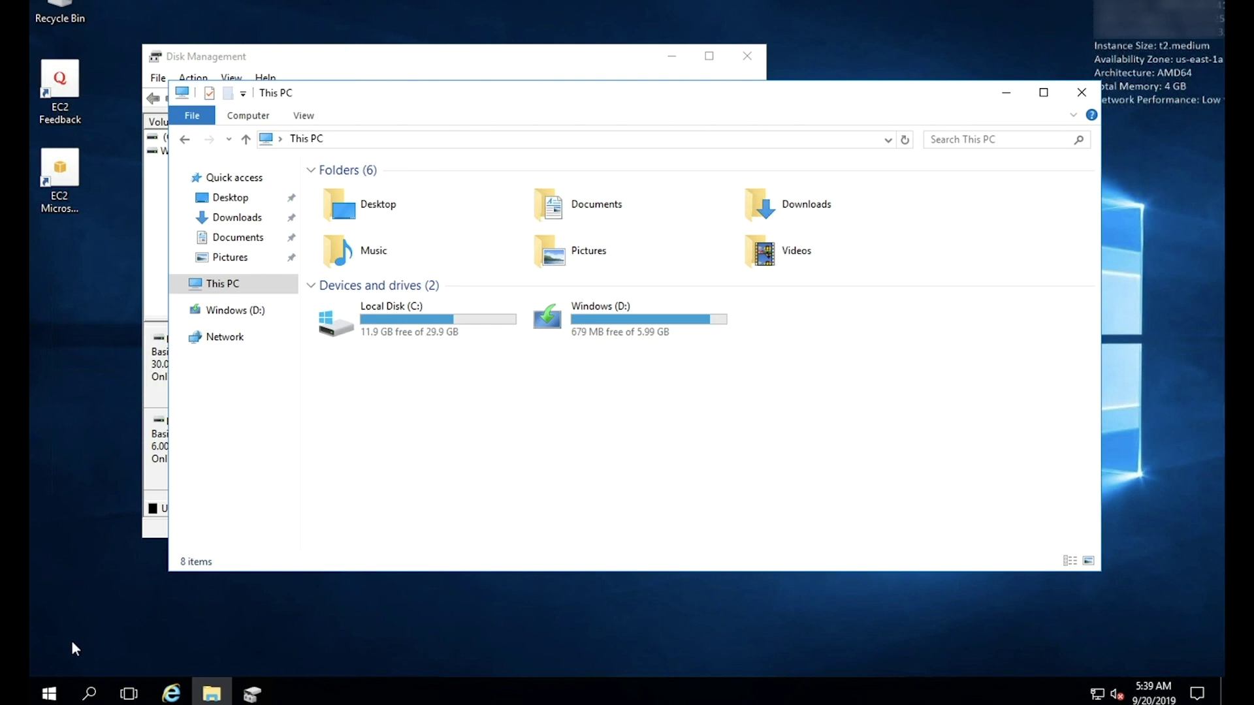
Step: Launch the Add Roles and Features Wizard from Control Panel's Windows features option
left_click(56, 692)
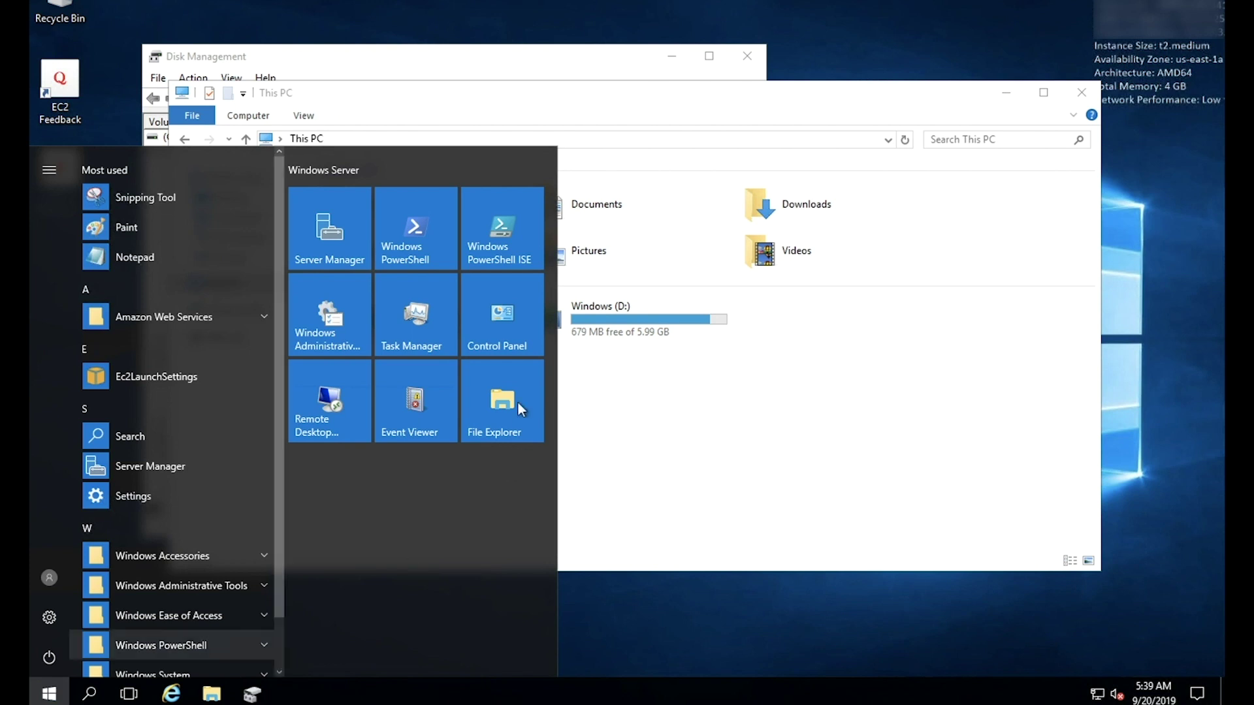
left_click(507, 344)
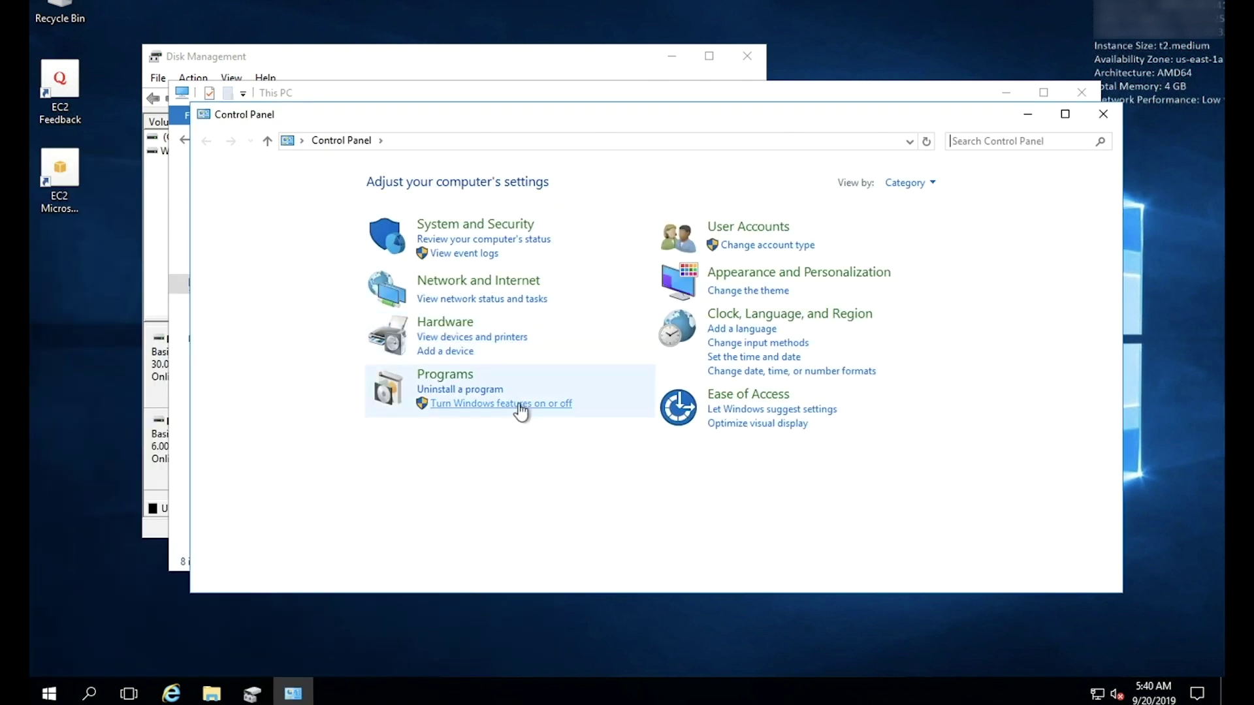
left_click(521, 410)
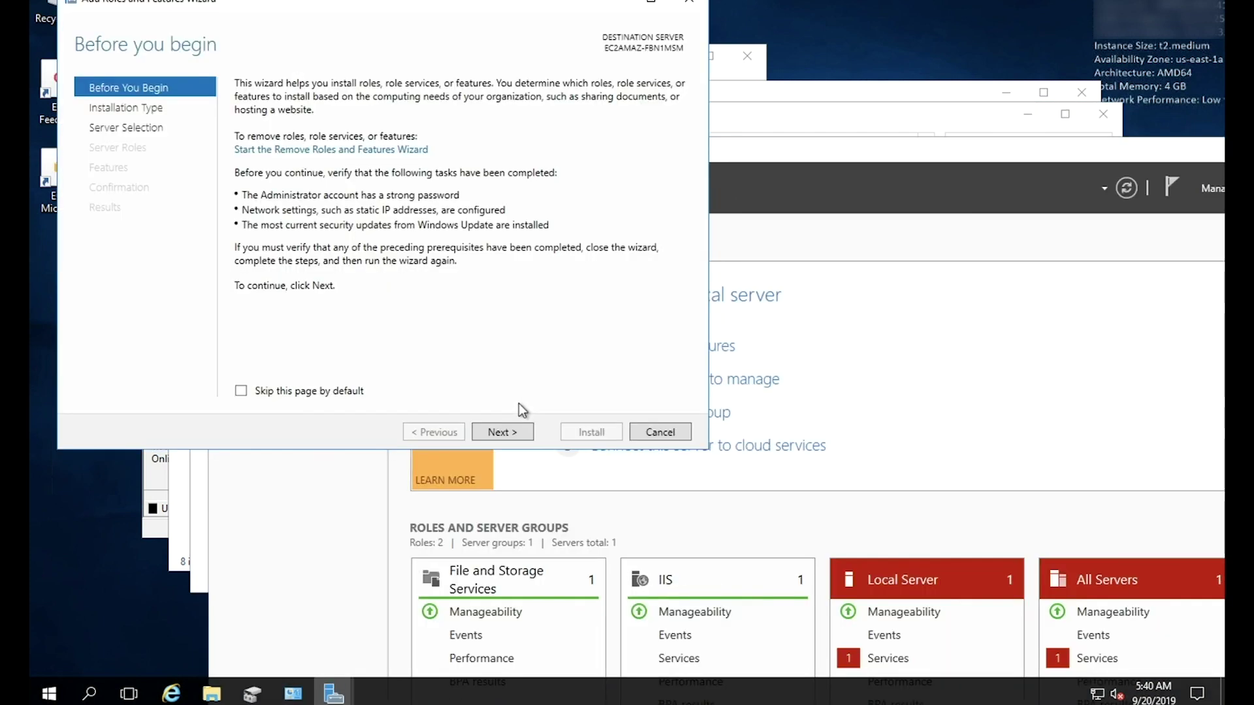
Step: Keep the wizard defaults through to Features and tick .NET Framework 3.5 Features
left_click(509, 433)
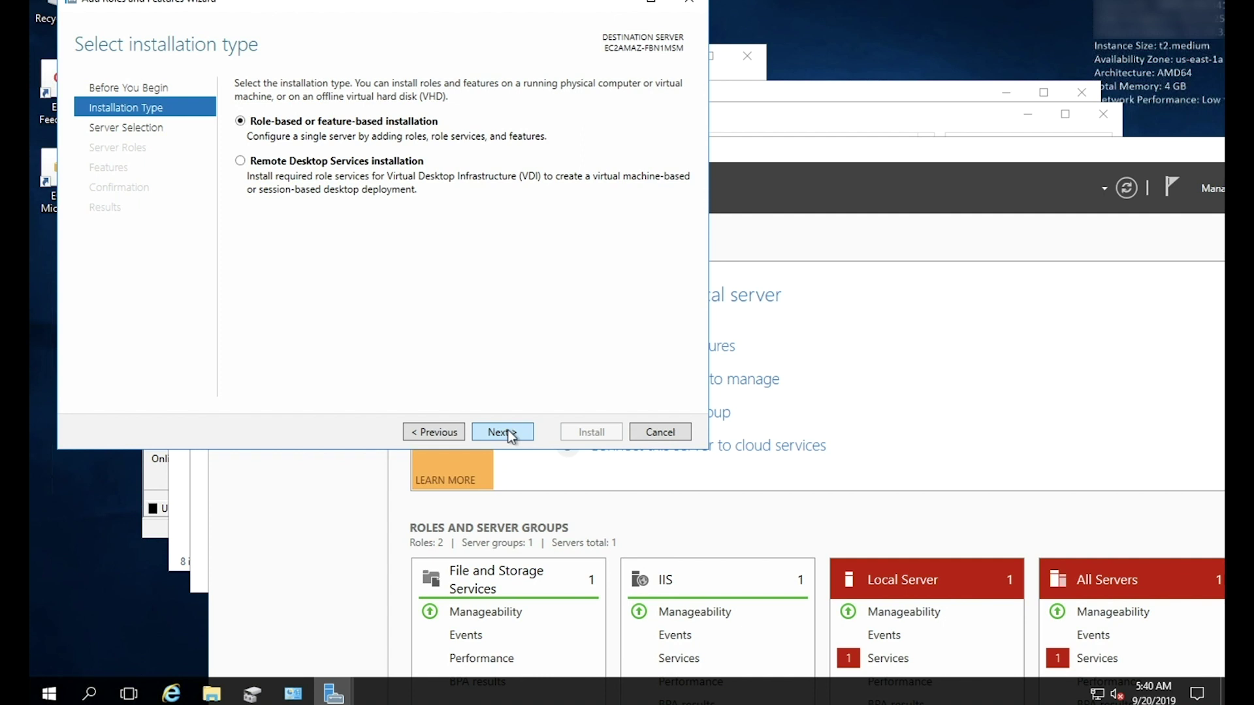
left_click(509, 434)
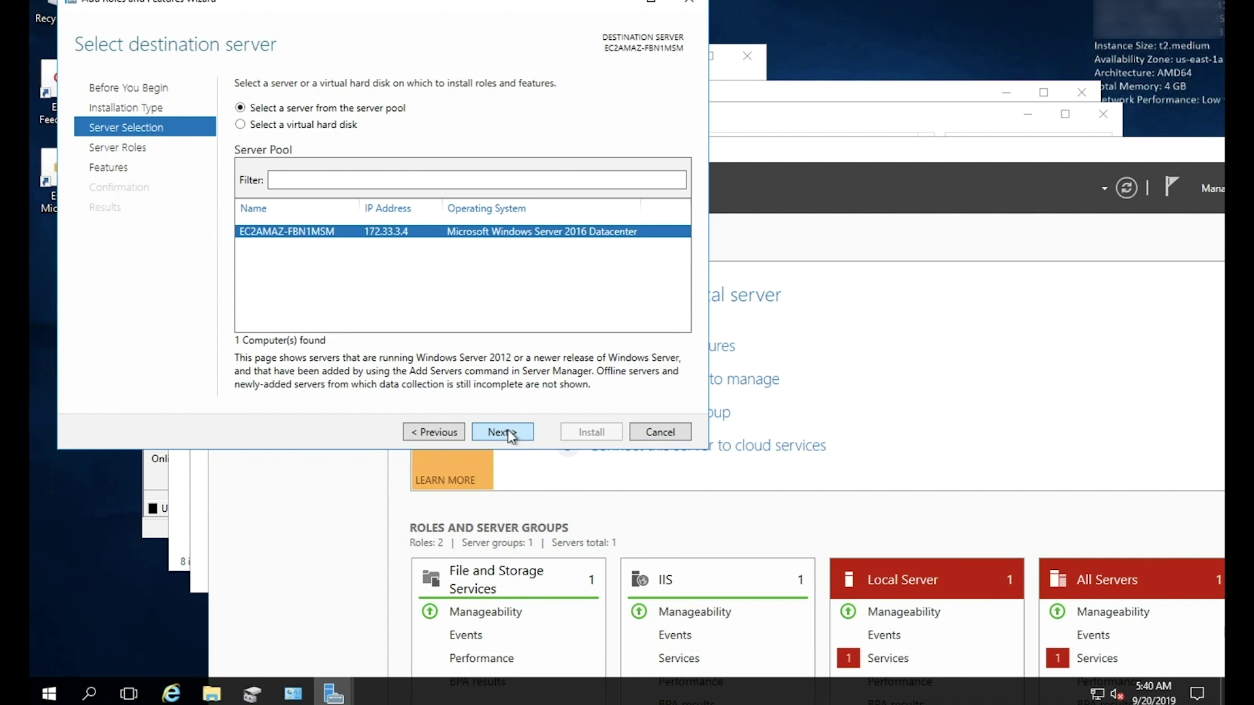
left_click(510, 434)
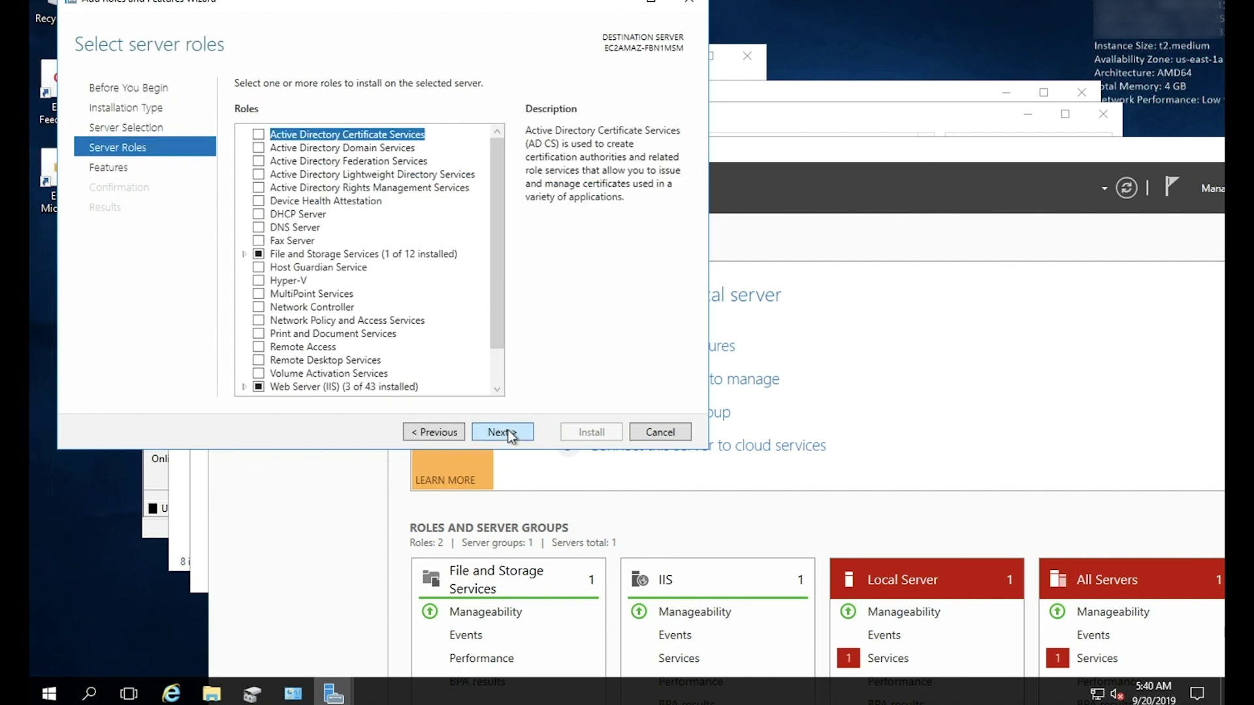
left_click(510, 434)
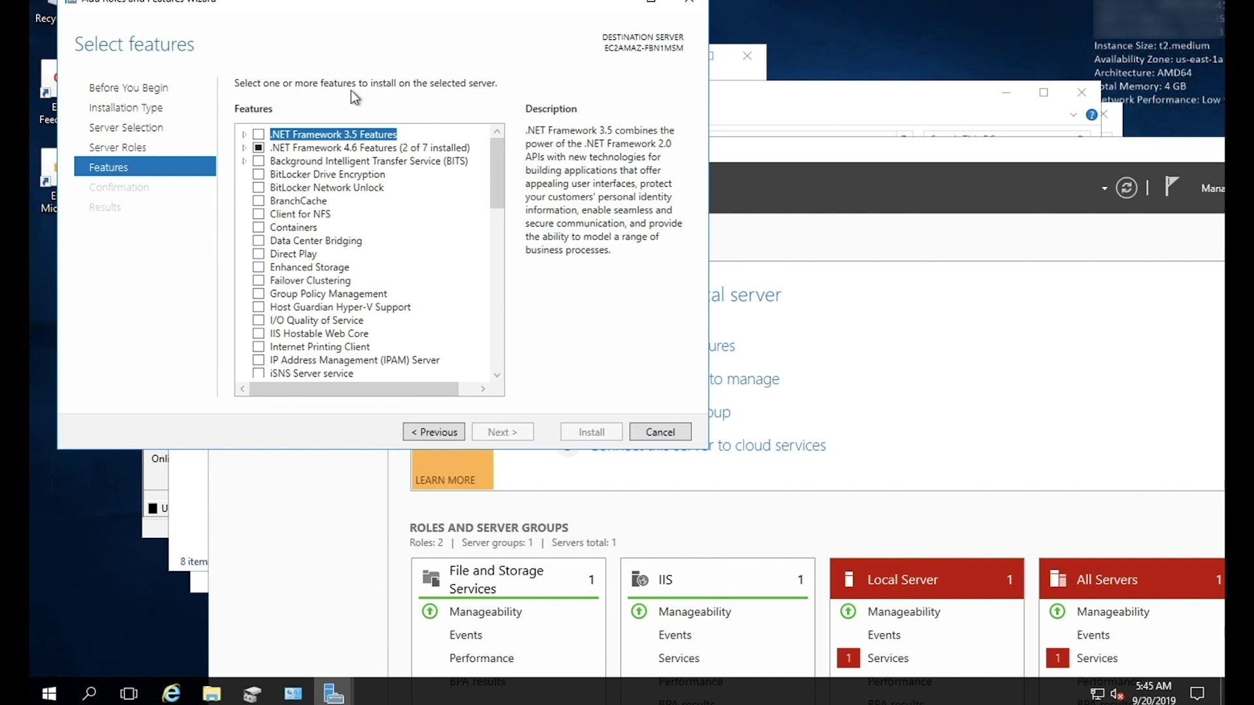
left_click(259, 135)
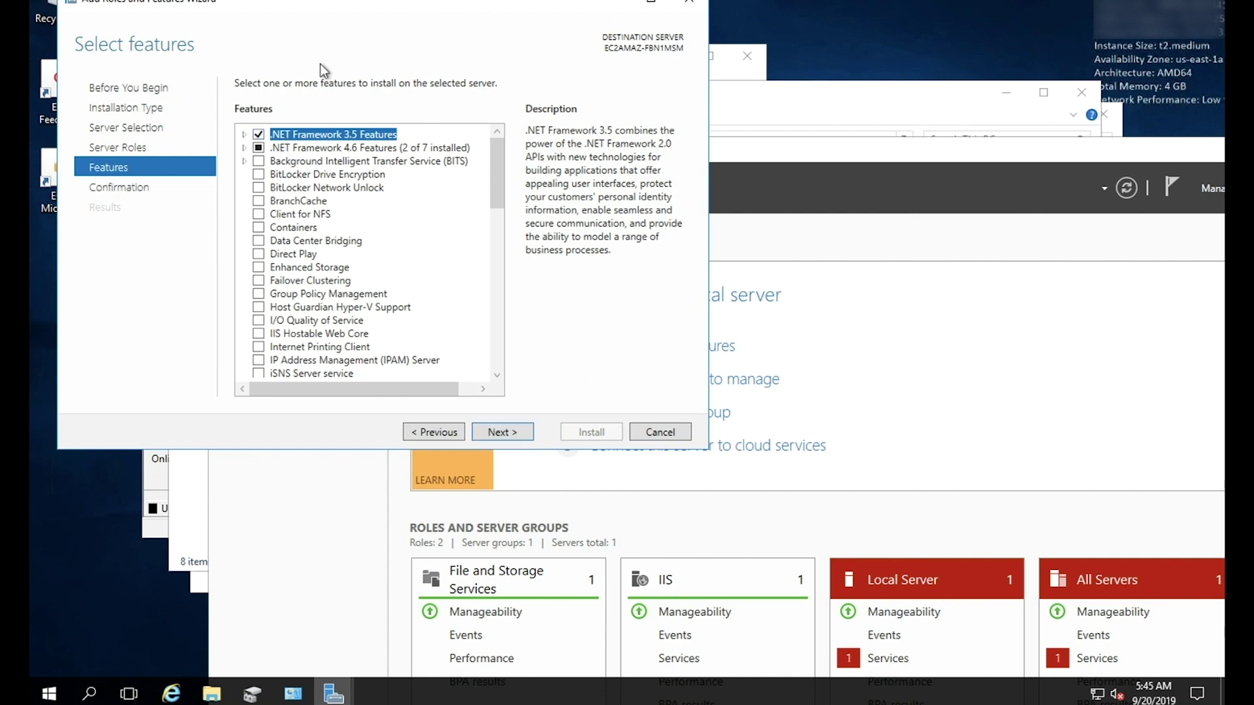
Step: Open the alternate source path setting and locate D:\sources\sxs in File Explorer
left_click(493, 429)
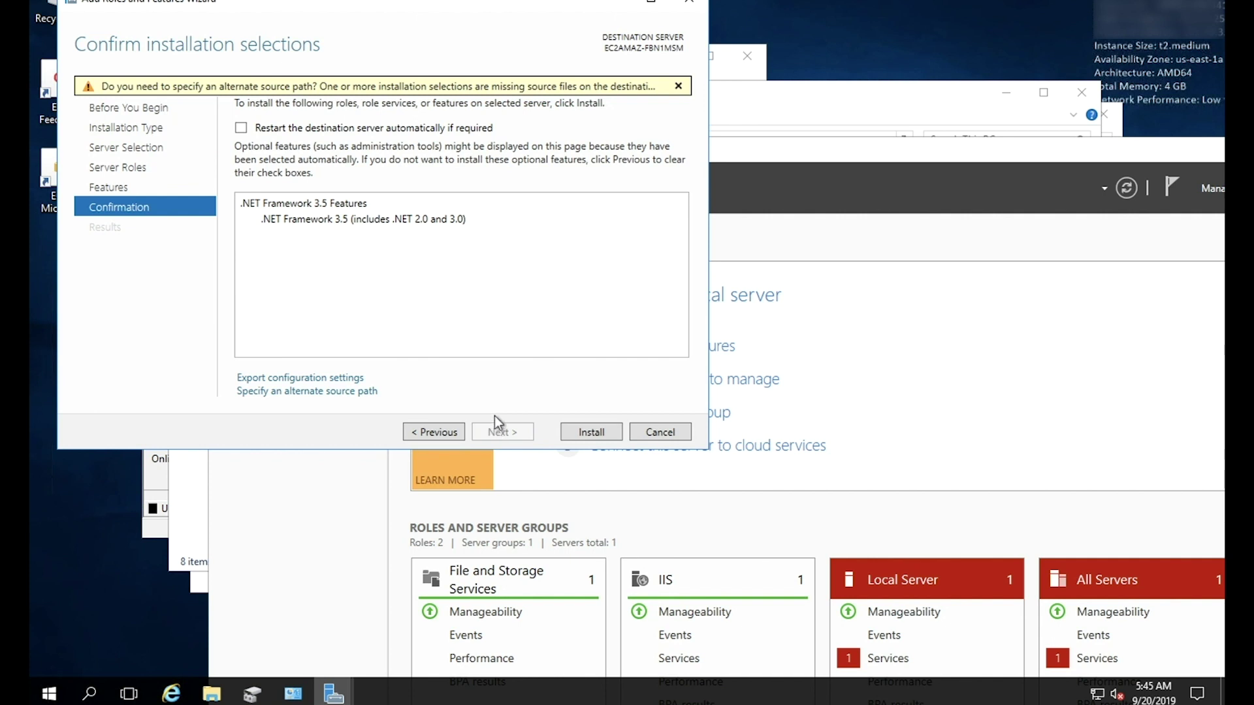
left_click(345, 392)
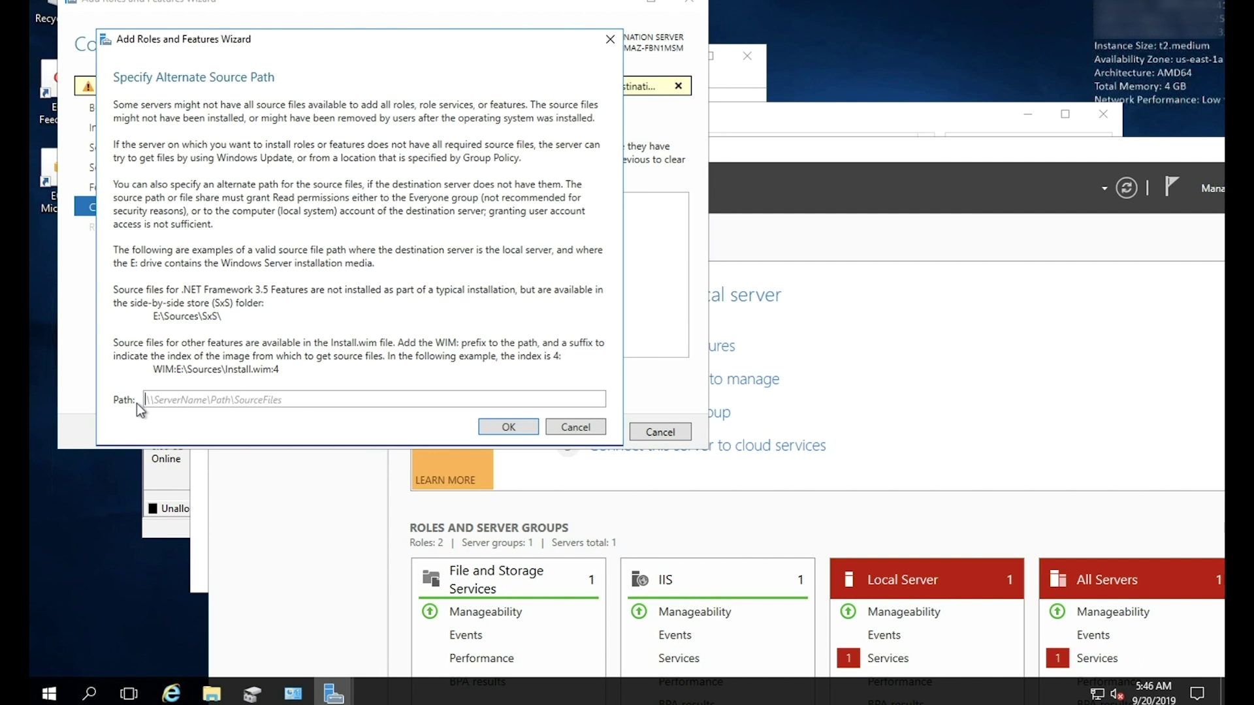
left_click(212, 693)
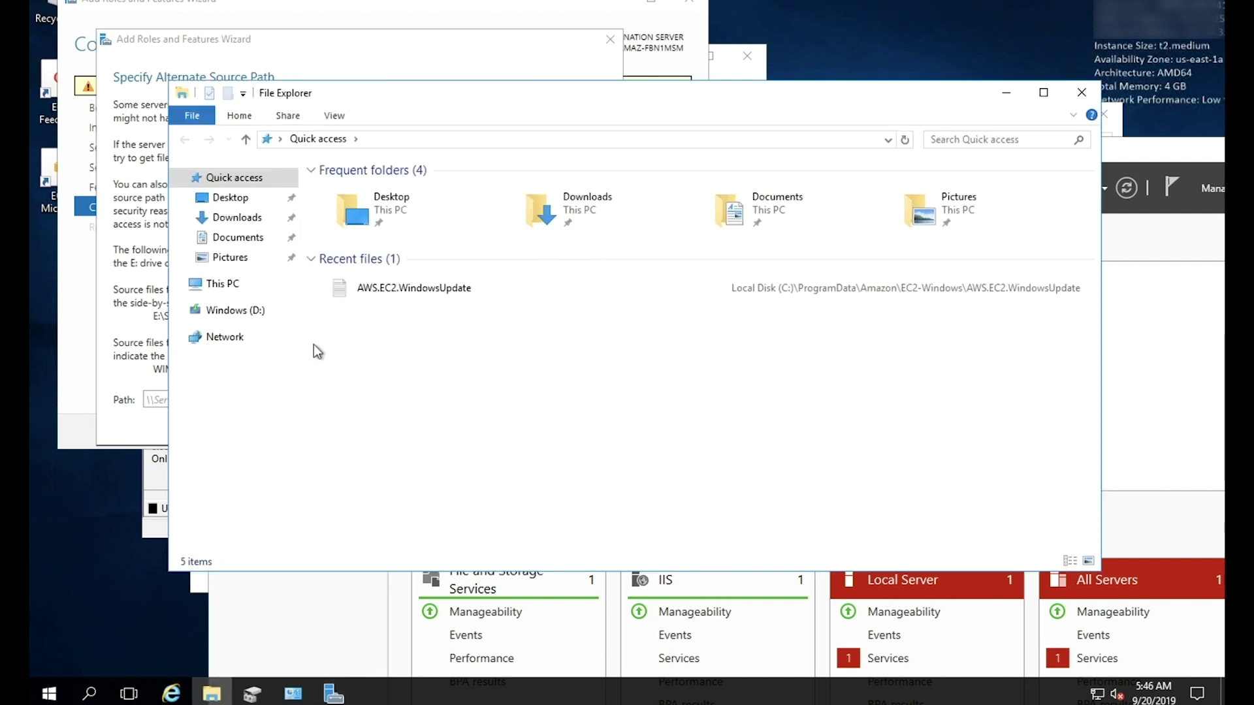
left_click(235, 286)
double_click(614, 312)
left_click(410, 237)
double_click(410, 241)
double_click(411, 294)
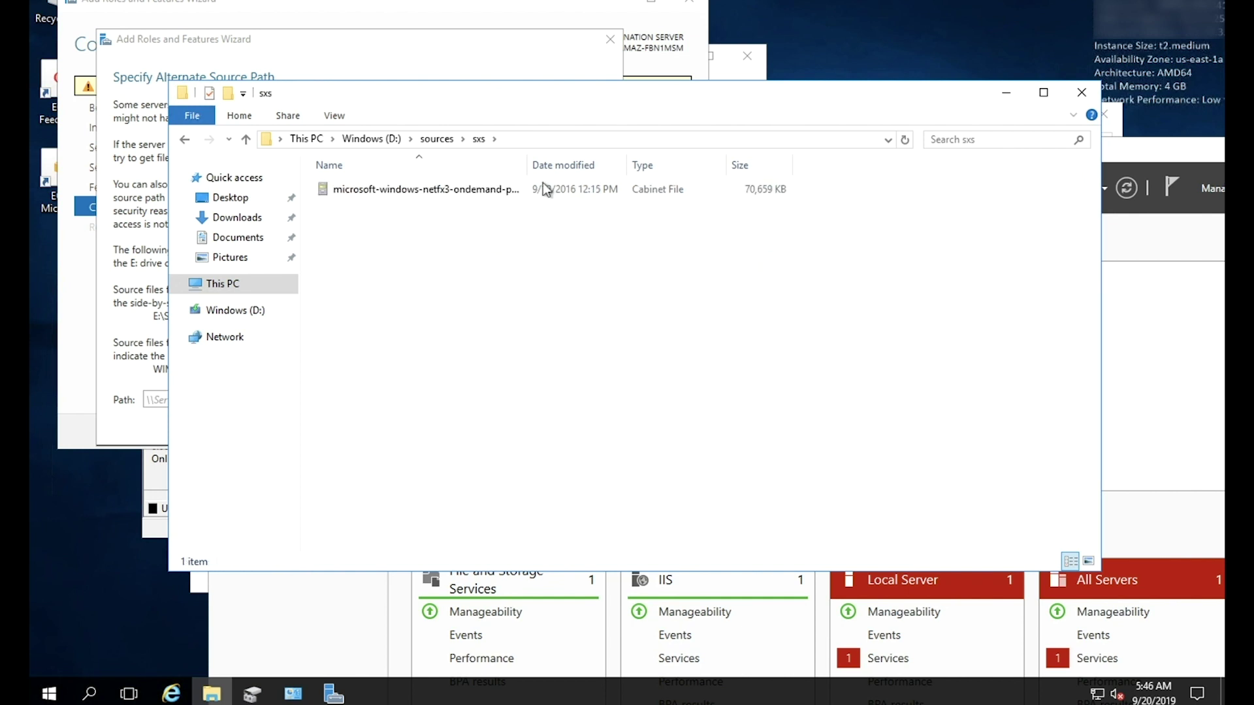
Step: Set the alternate source path to D:\Sources\SxS and install .NET Framework 3.5
left_click(117, 354)
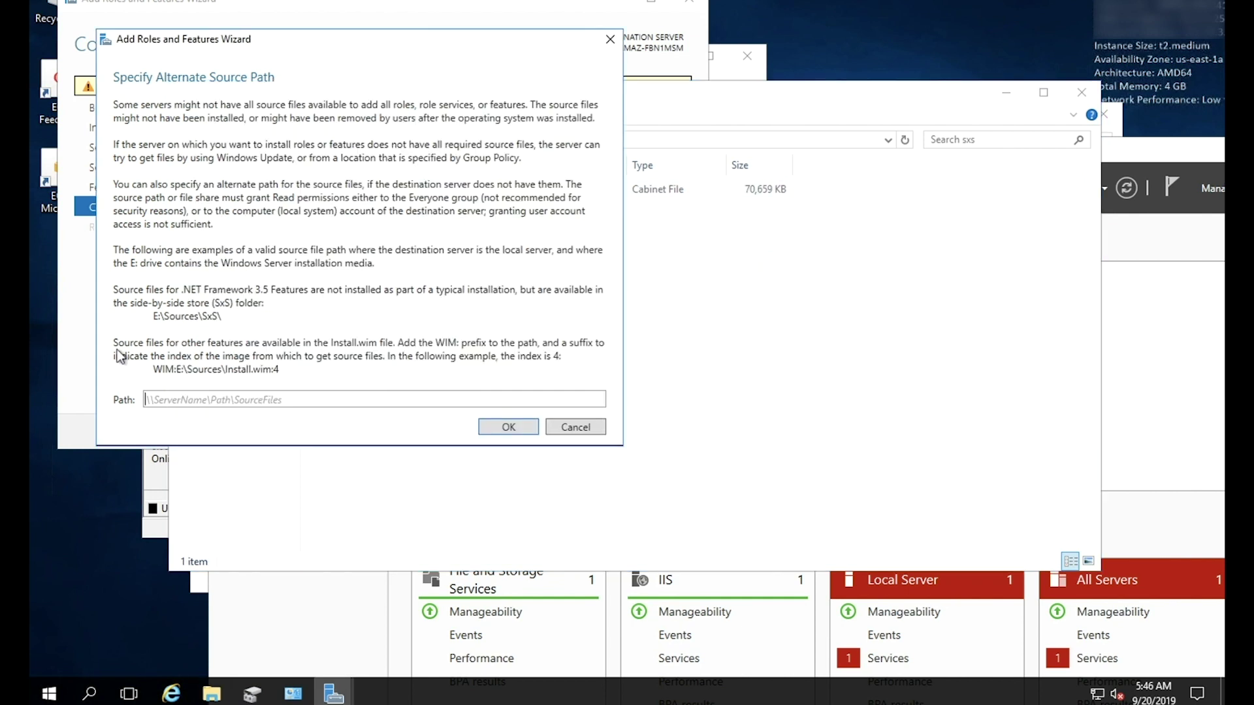
type("D:\\Sources\\SxS")
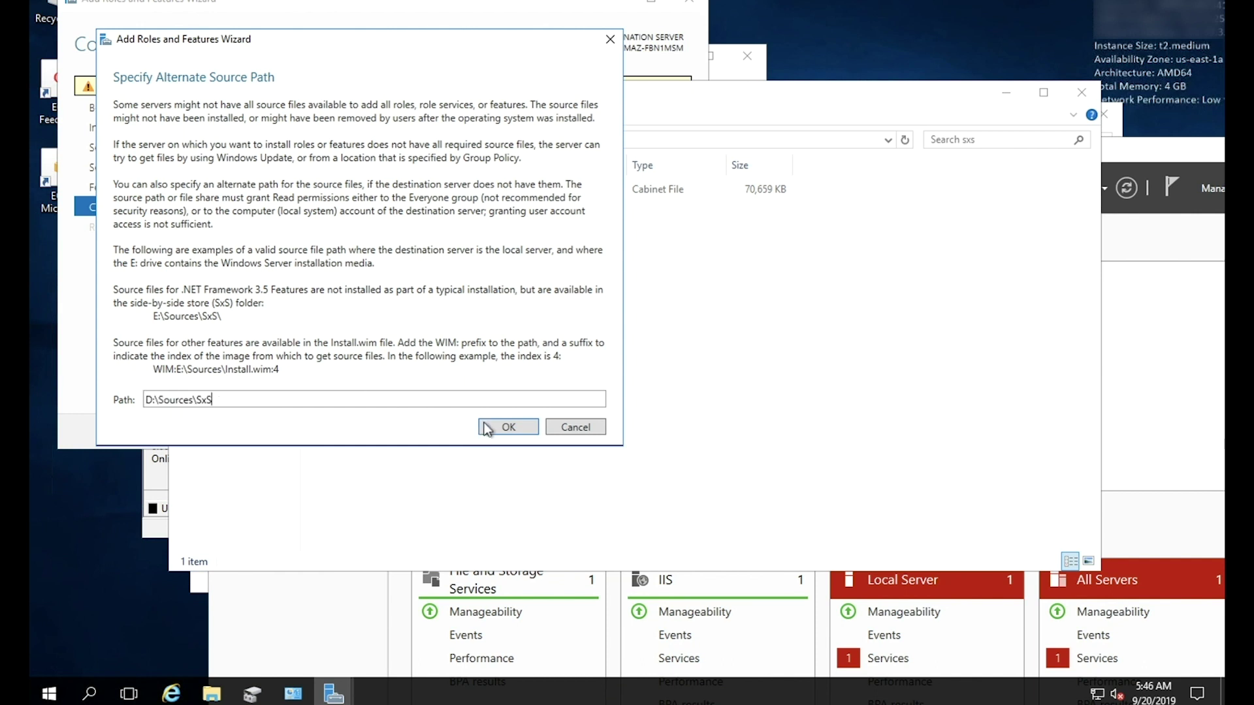
left_click(486, 426)
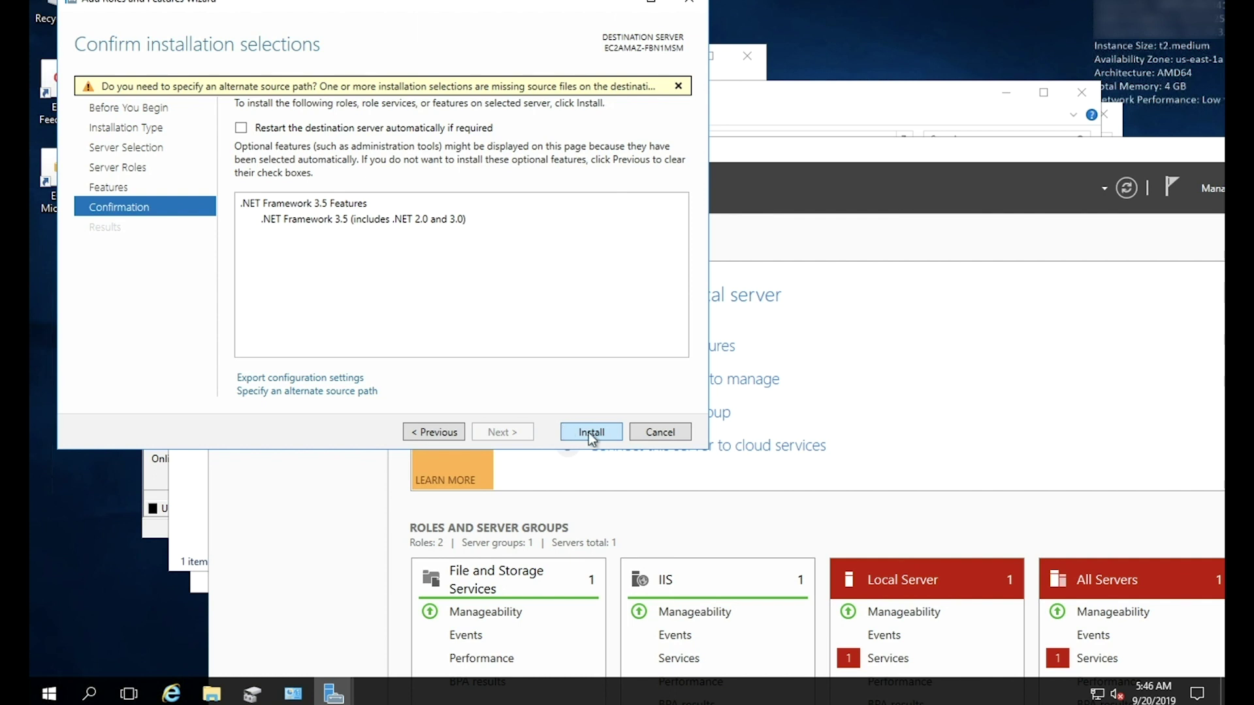
left_click(589, 431)
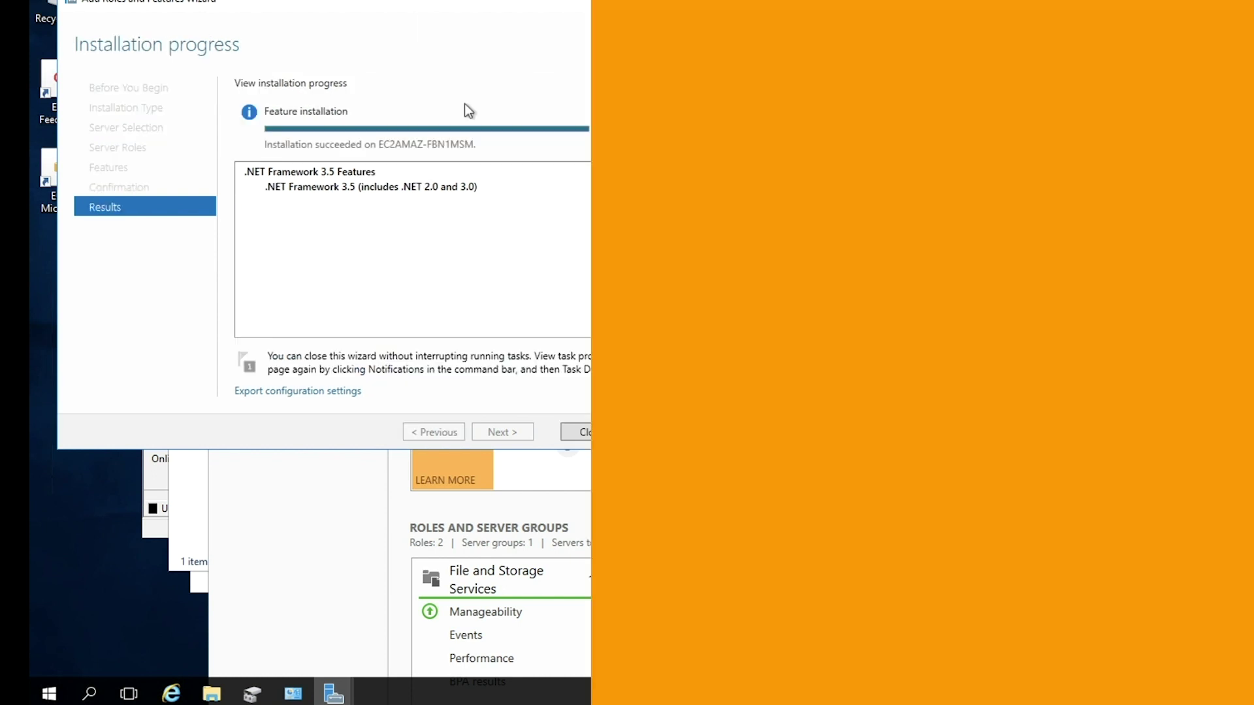